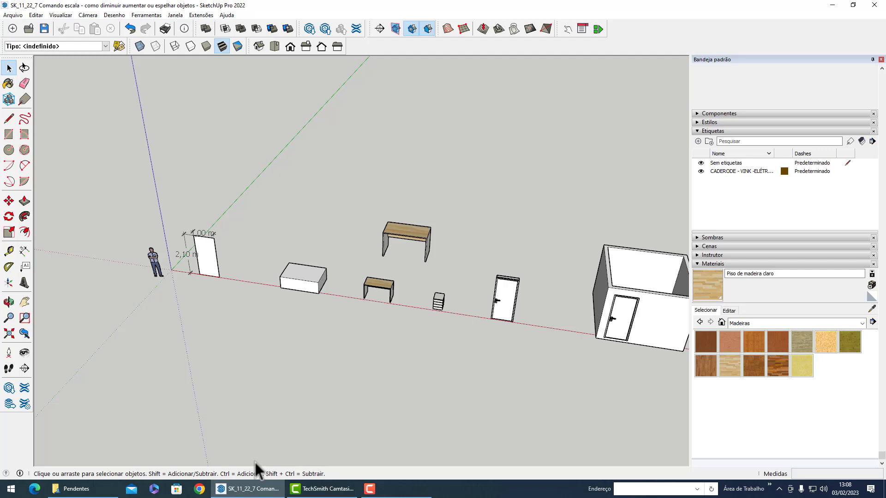
Zoom in on the 1,00 m by 2,10 m door panel and select its face
scroll(140, 233, up, 3)
scroll(140, 234, up, 5)
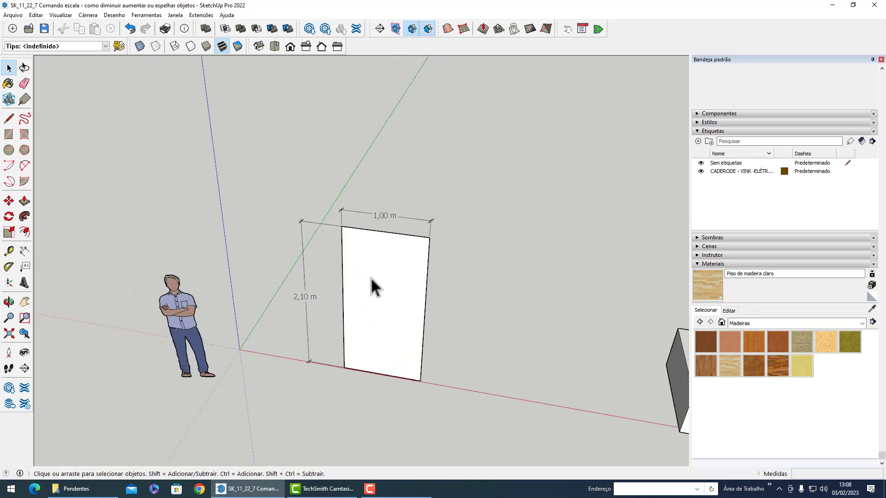
scroll(362, 281, up, 2)
scroll(388, 251, up, 2)
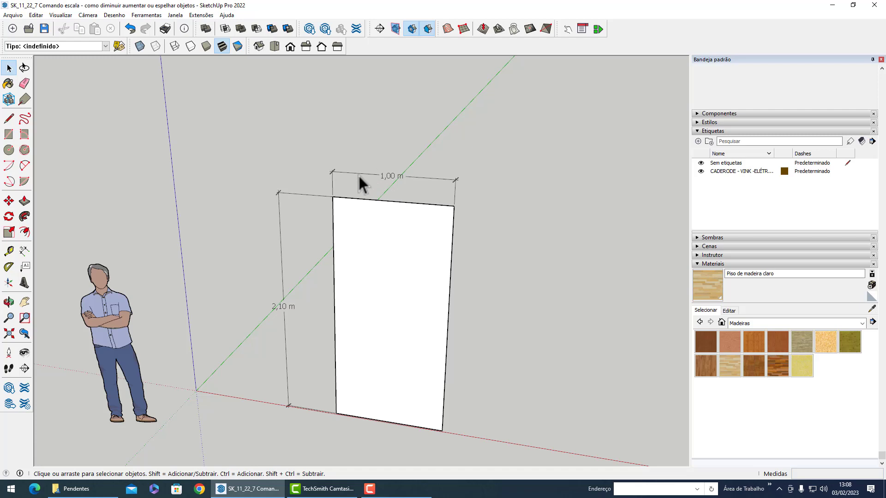
click(386, 260)
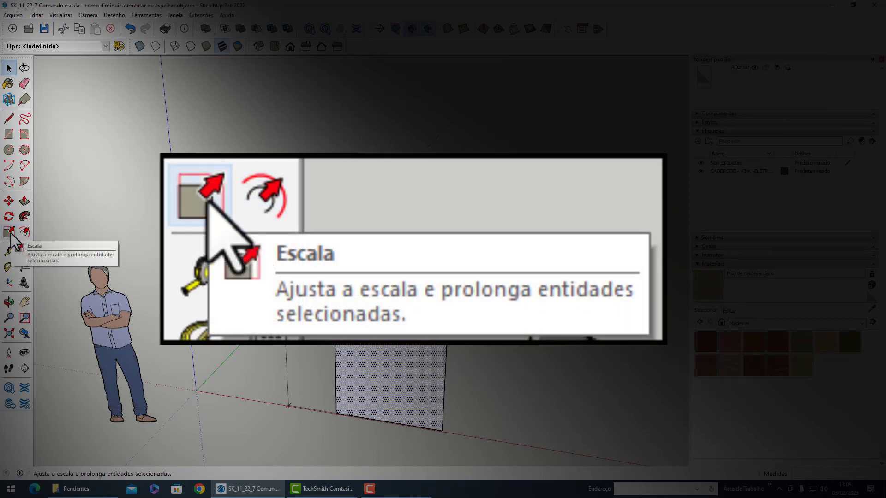
Scale the door panel's width to 0,80 m from its side grip, keeping the 2,10 m height
key(s)
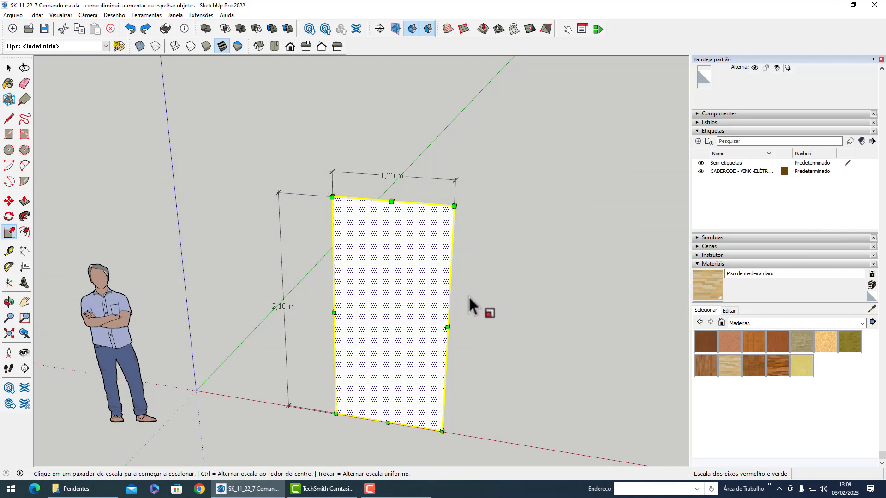
middle_drag(543, 260, 361, 260)
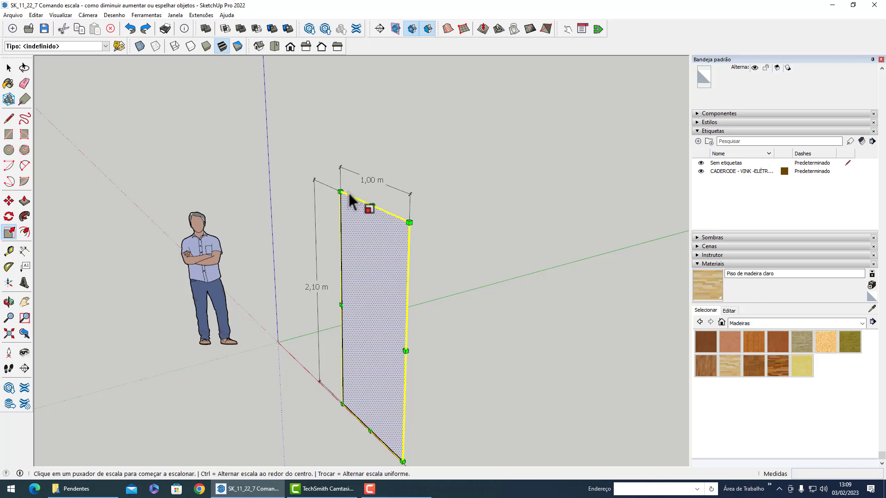
middle_drag(233, 253, 461, 266)
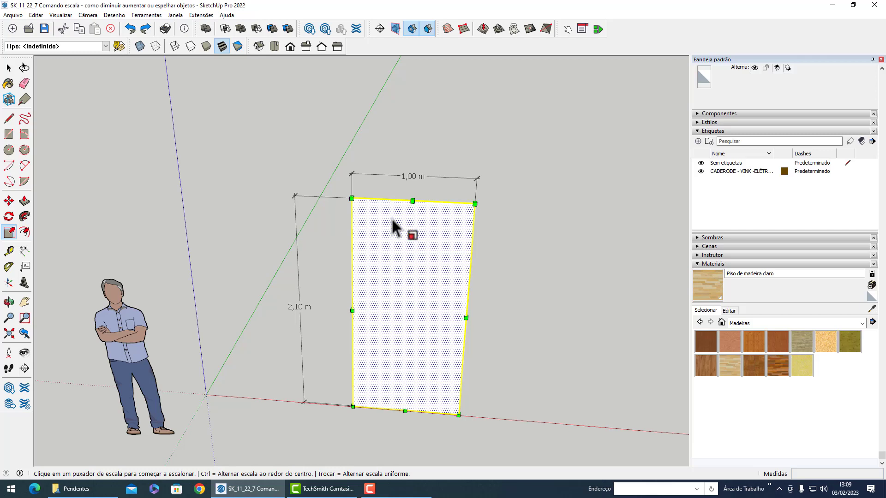
click(352, 311)
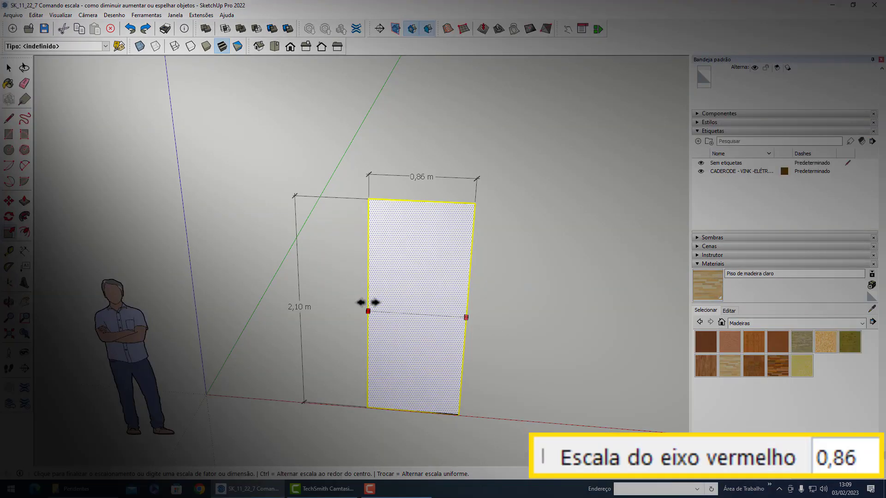
text(0,8)
text(m)
key(Return)
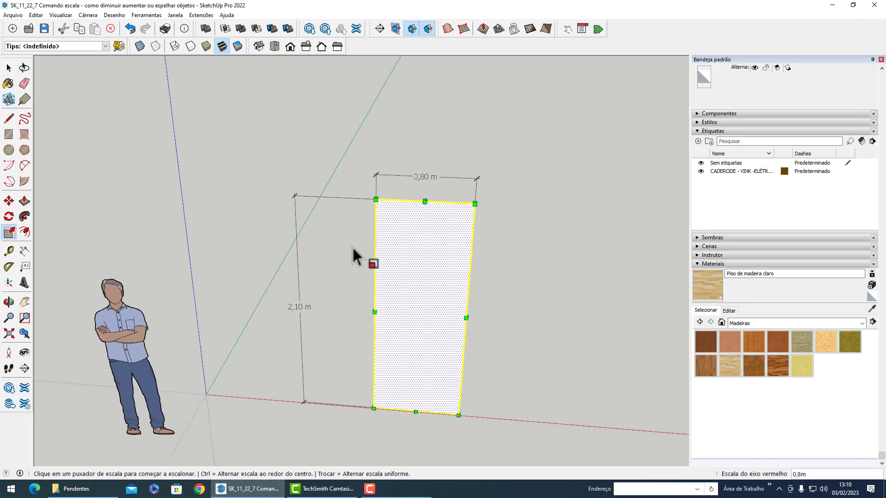
Scale the panel's height to 2,00 m, cancel a corner scale, and return to Select
click(427, 201)
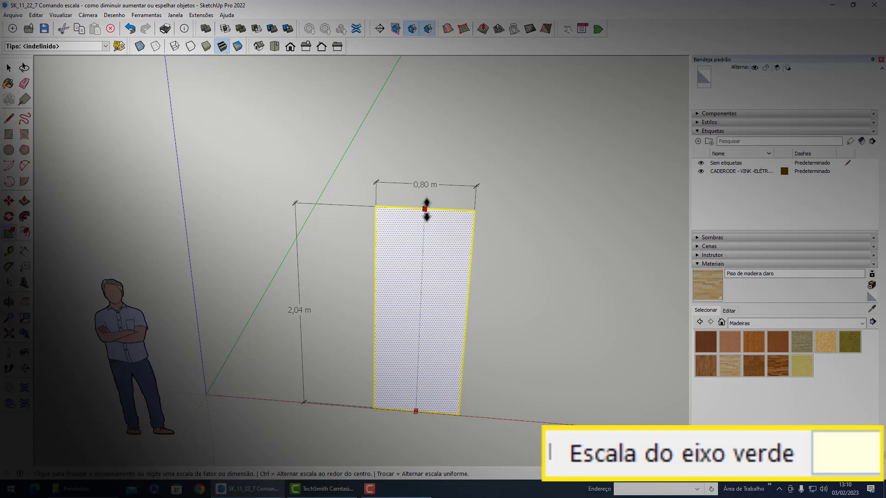
text(2m)
key(Return)
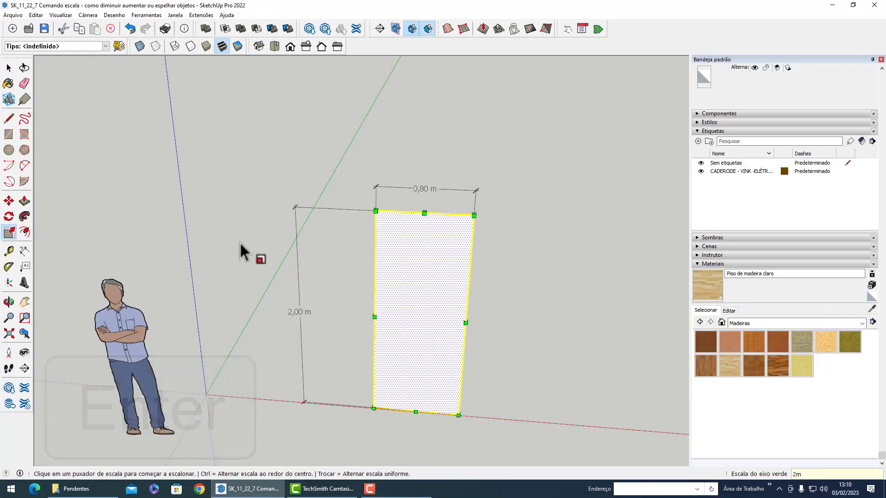
click(374, 208)
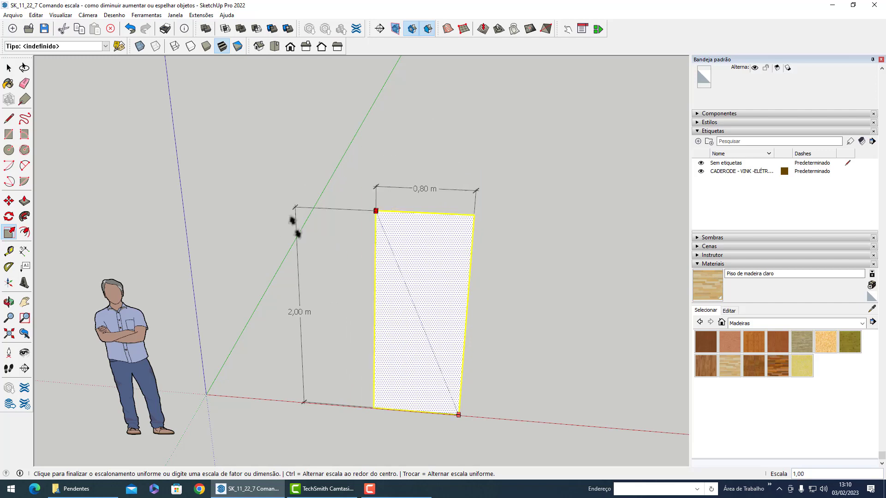
key(Escape)
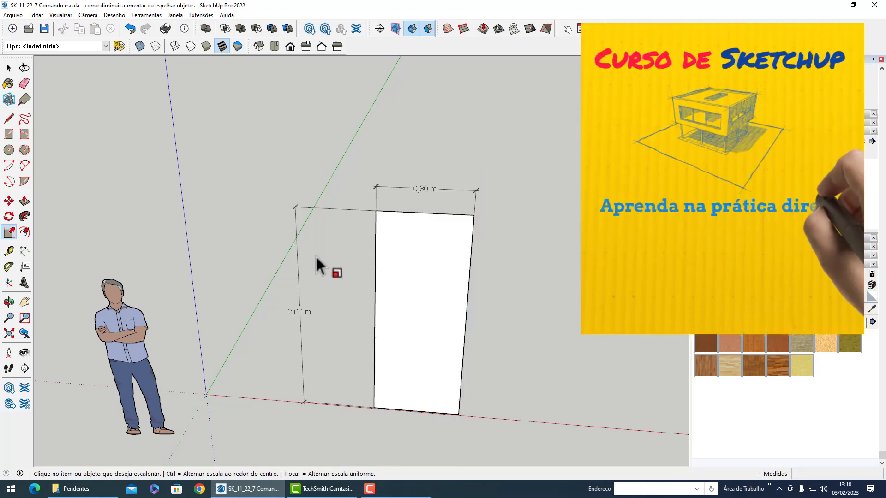
key(space)
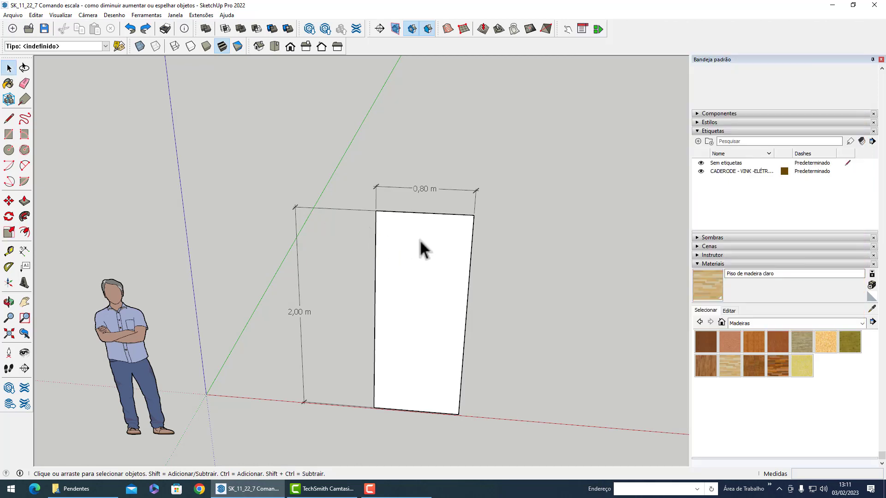
Uniformly double the door panel by a factor of 2 to 1,60 m by 4,00 m, then reselect it
click(420, 239)
key(s)
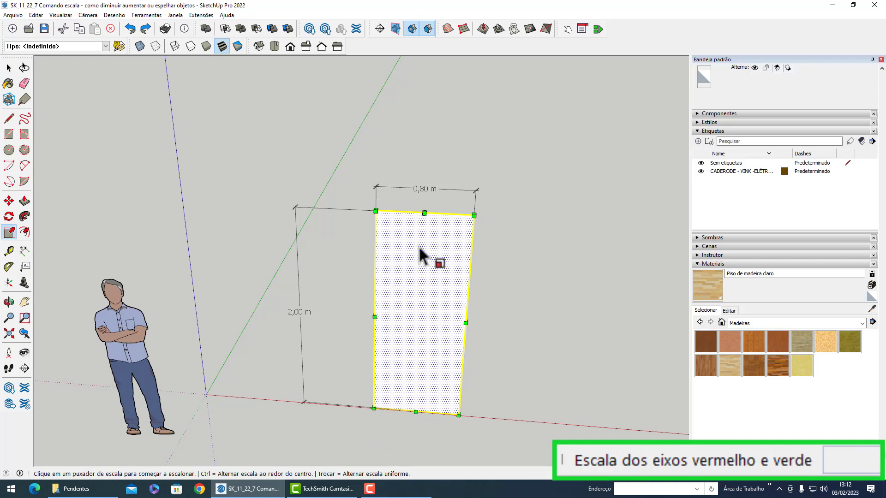
click(375, 211)
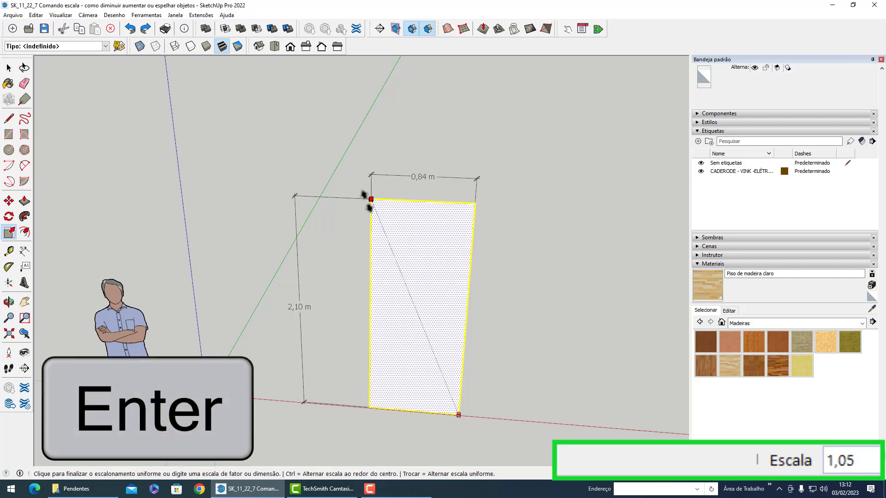
text(2)
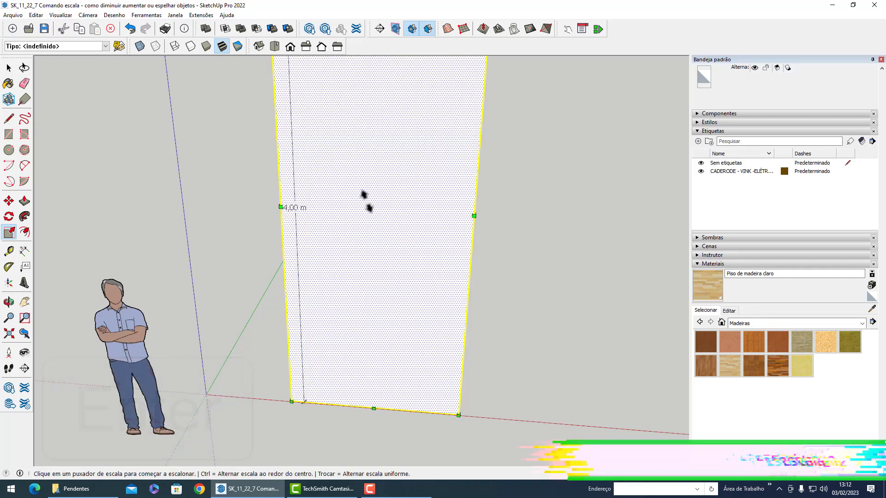
scroll(484, 384, down, 3)
key(Escape)
scroll(382, 217, up, 2)
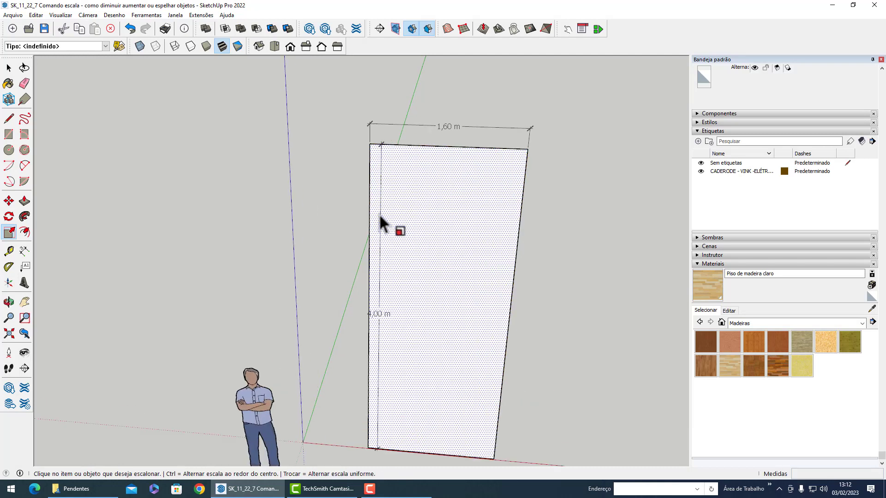
key(space)
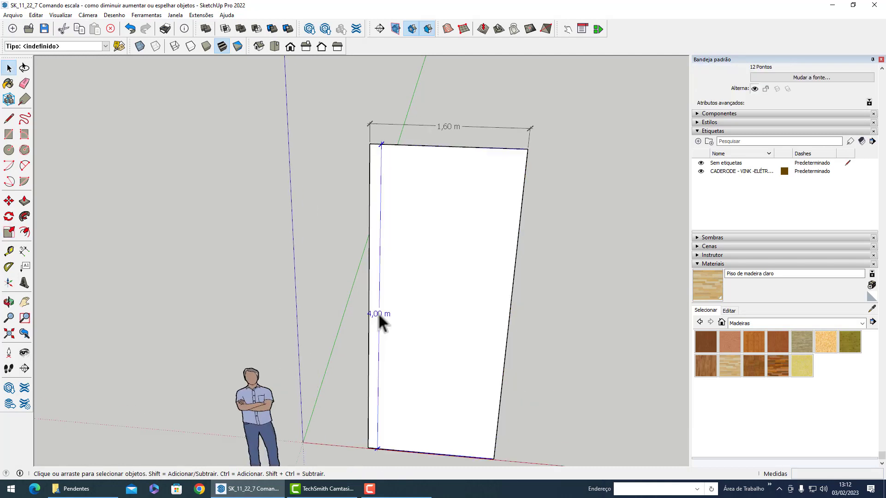
scroll(420, 148, down, 1)
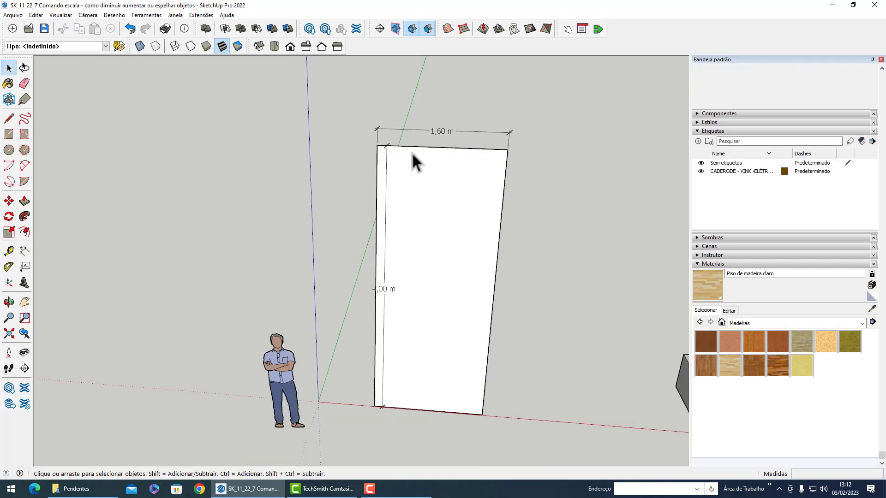
scroll(412, 151, down, 1)
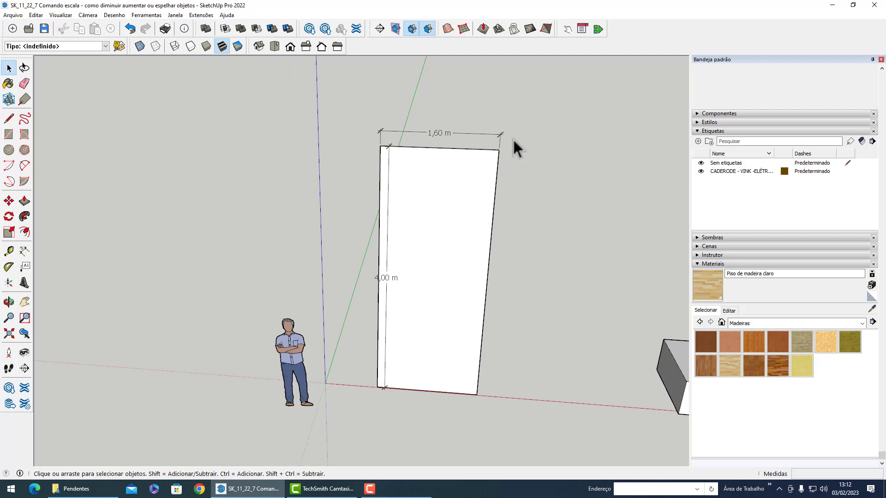
click(435, 171)
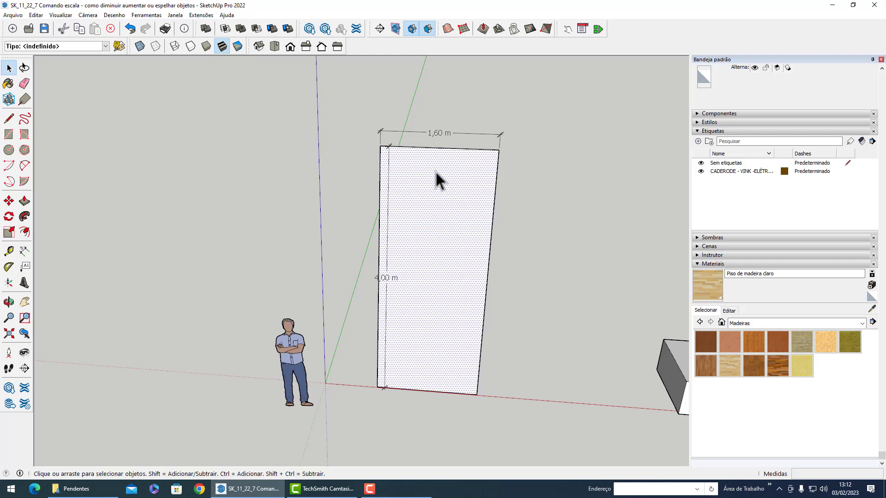
Shrink the door panel uniformly by 0,3 to 0,48 m by 1,20 m, then deselect it
key(s)
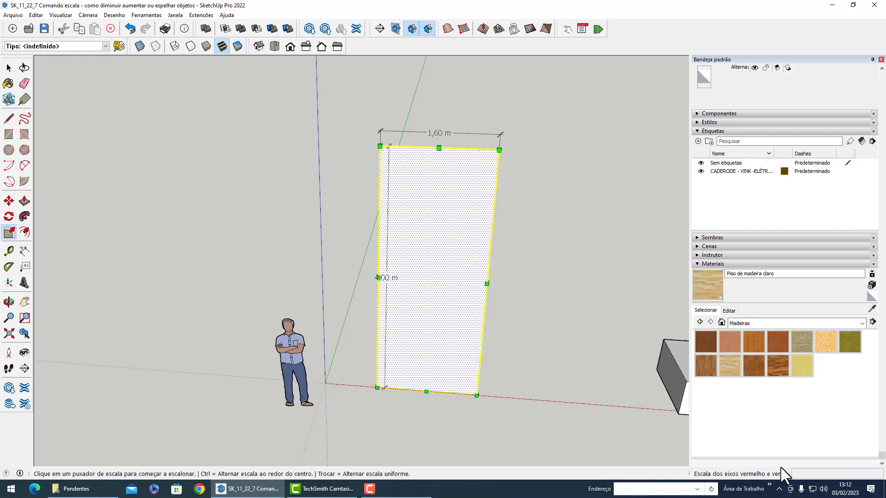
click(380, 147)
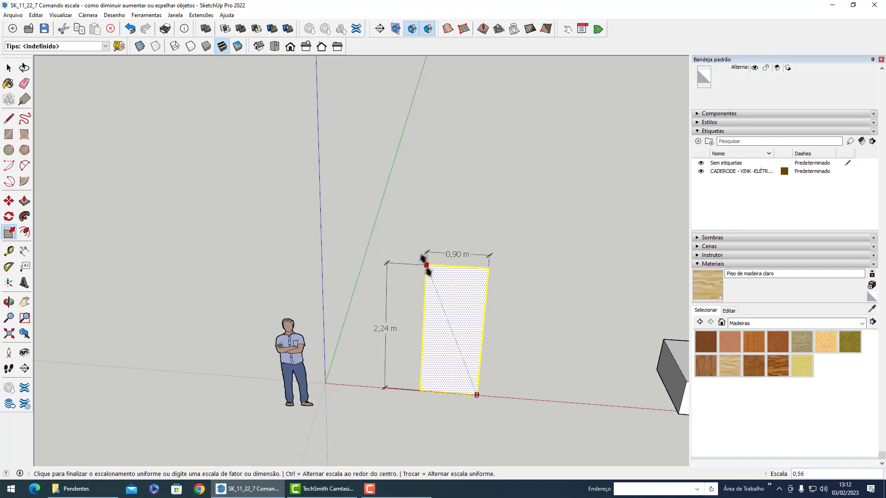
text(0)
key(Return)
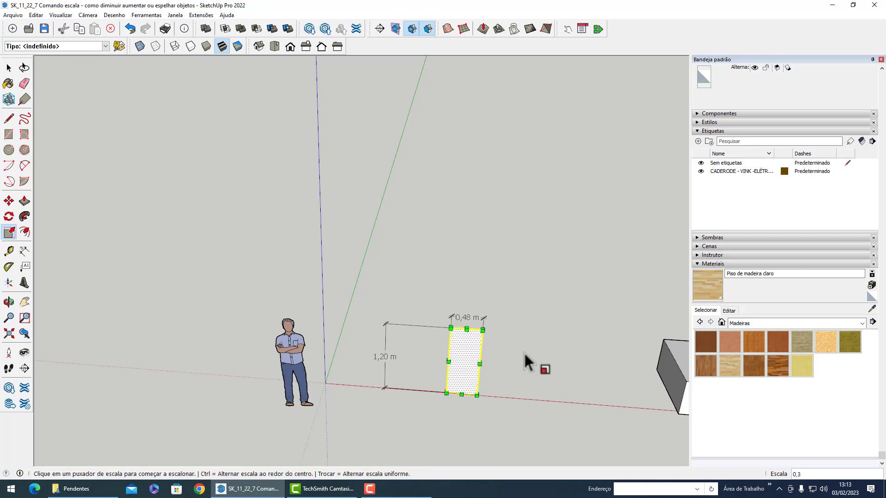
key(space)
click(510, 323)
Orbit and zoom until the plain white box fills the centre of the view
scroll(482, 392, up, 3)
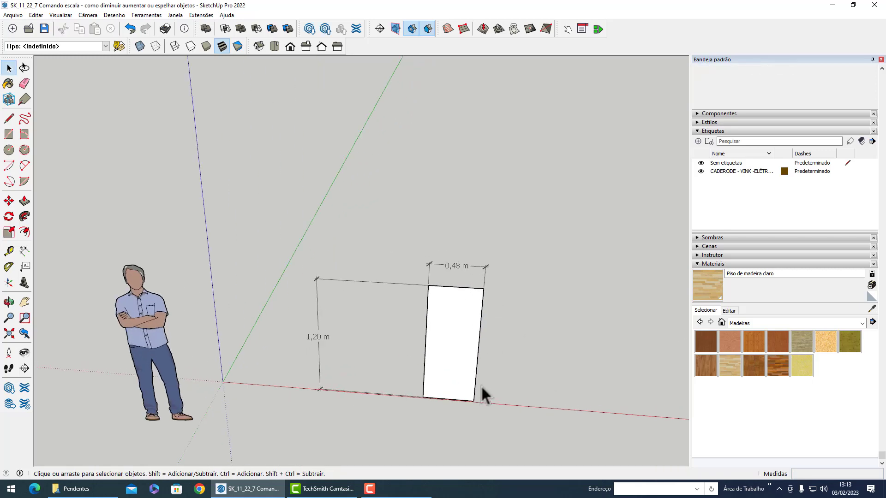
scroll(479, 392, up, 2)
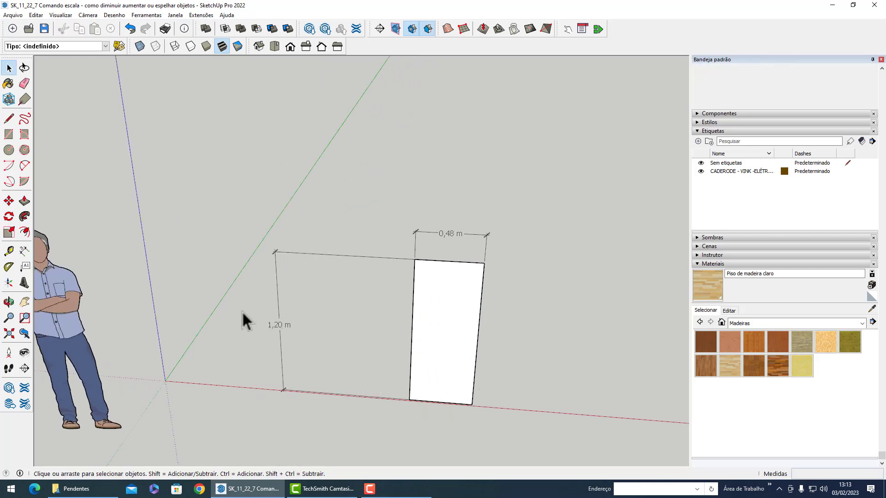
scroll(170, 292, down, 2)
scroll(112, 197, down, 2)
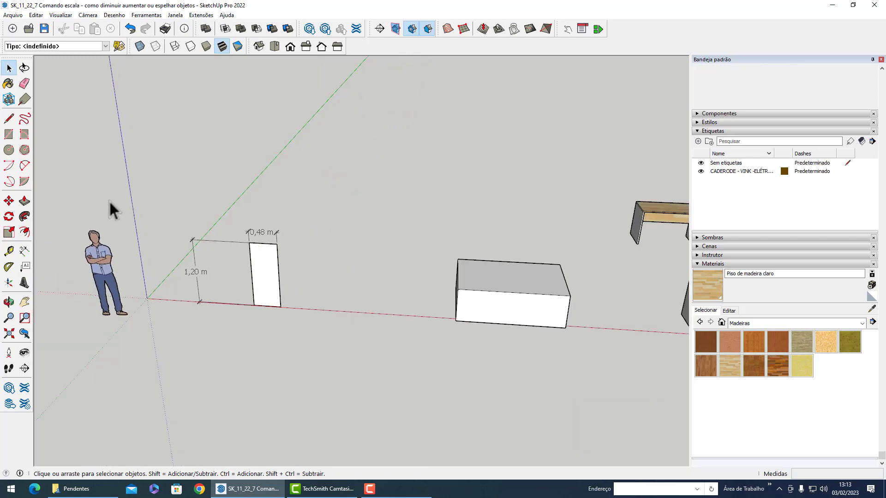
scroll(604, 286, down, 1)
scroll(645, 304, up, 2)
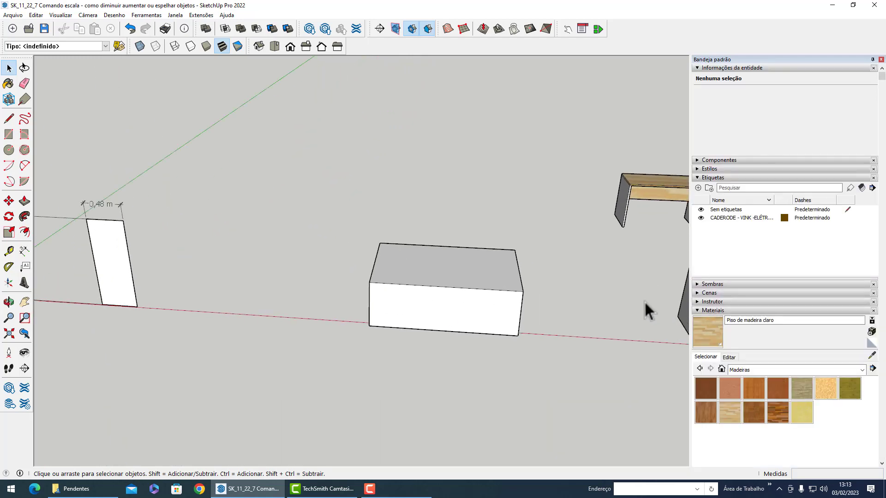
scroll(579, 290, up, 2)
mouse_move(517, 284)
middle_down()
mouse_move(501, 281)
mouse_move(533, 281)
mouse_move(484, 316)
mouse_move(405, 302)
middle_up()
scroll(212, 265, up, 2)
scroll(228, 209, down, 2)
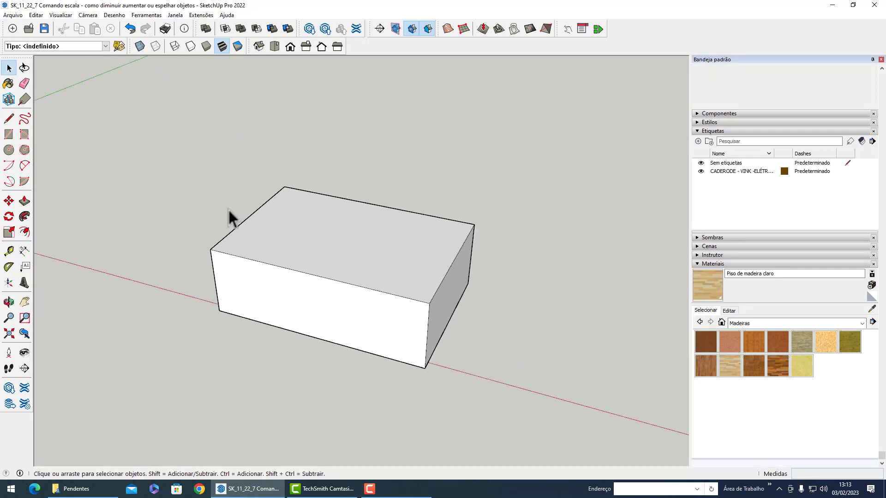
scroll(228, 208, down, 1)
Select the whole box, retrying after a cancelled first red-axis scale attempt
click(327, 241)
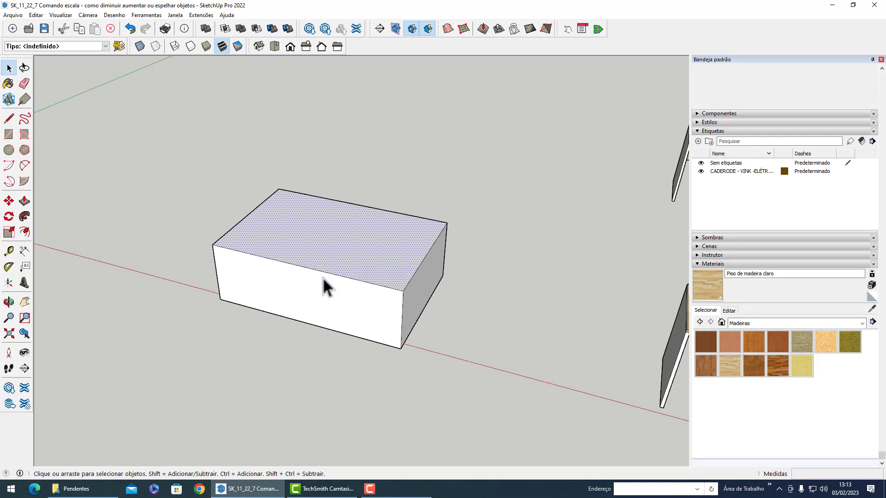
click(322, 281)
click(356, 252)
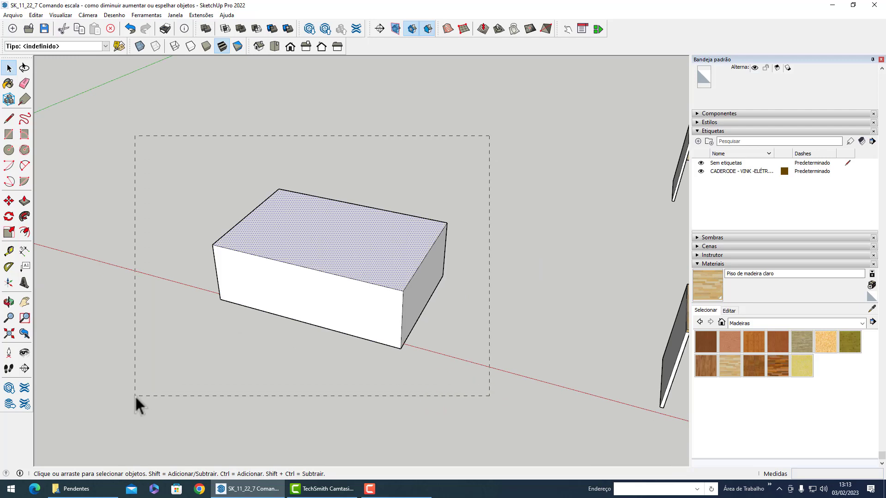
drag(134, 395, 133, 397)
key(s)
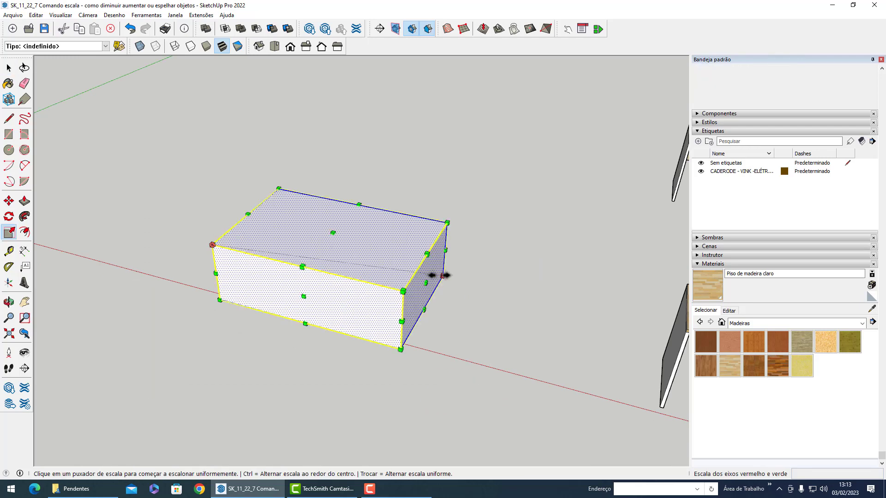
click(425, 283)
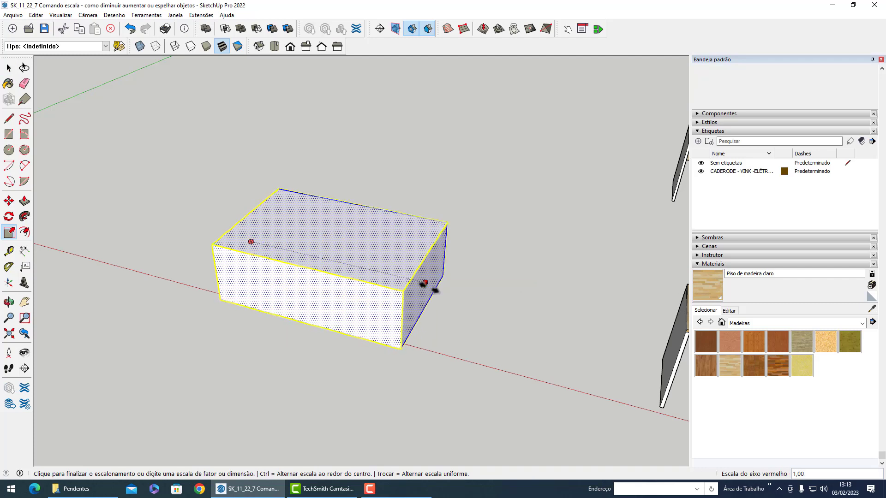
key(Escape)
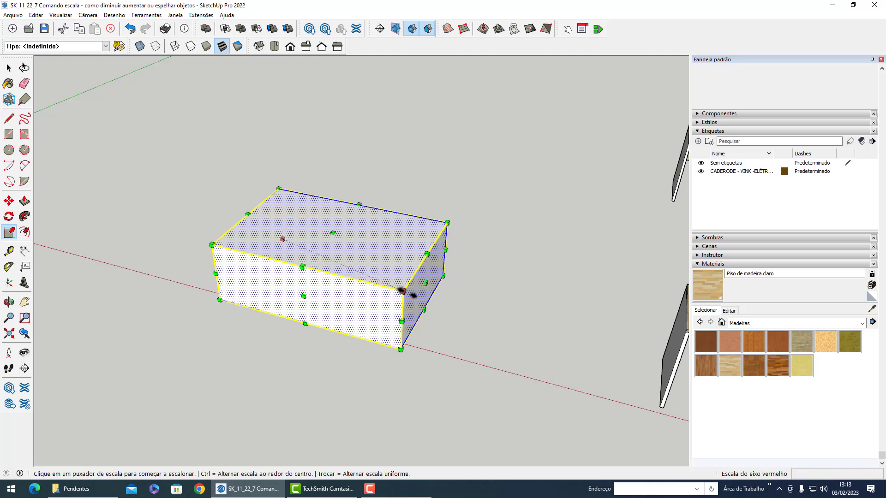
key(t)
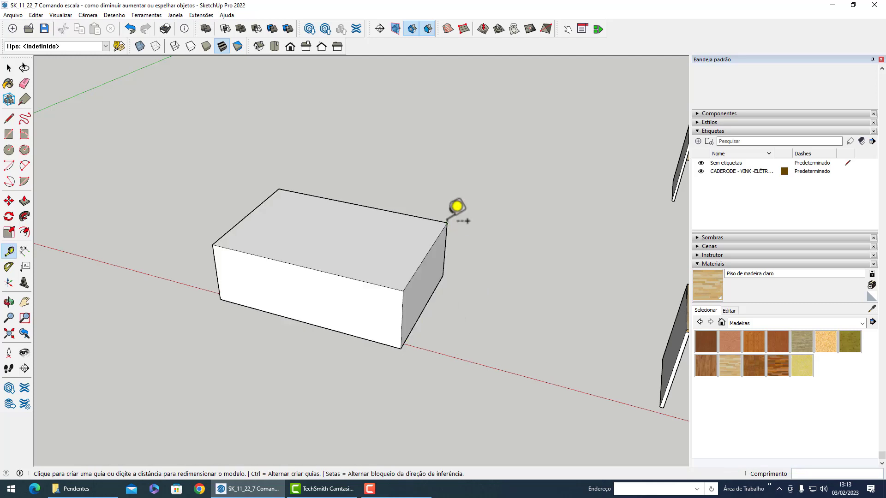
key(space)
drag(556, 181, 476, 225)
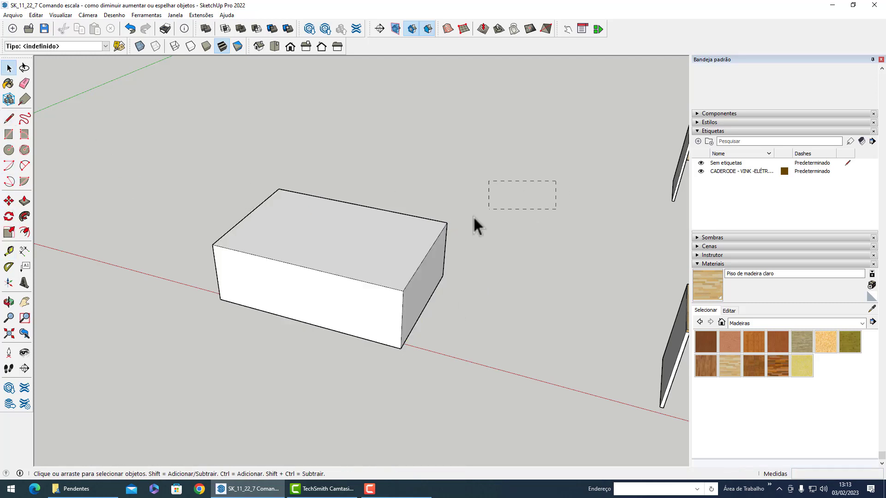
drag(167, 373, 167, 374)
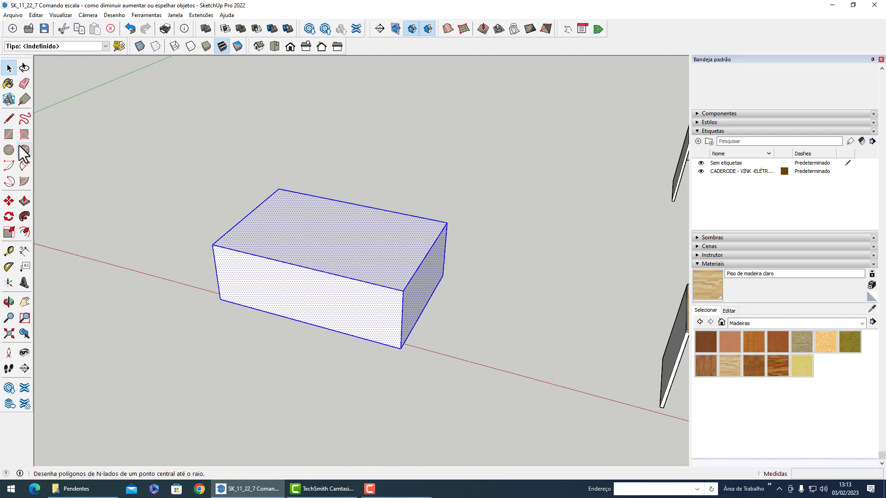
Scale the box along the red axis to 1 m, then to 2 m
click(9, 233)
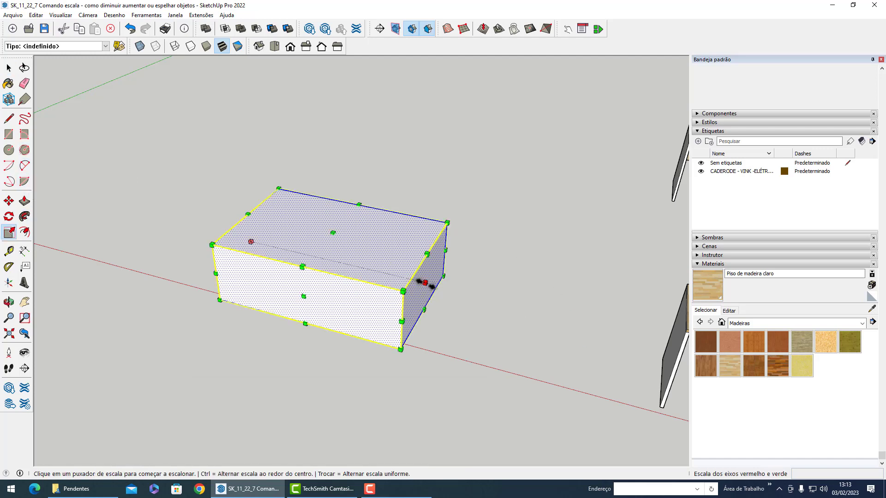
drag(425, 283, 387, 274)
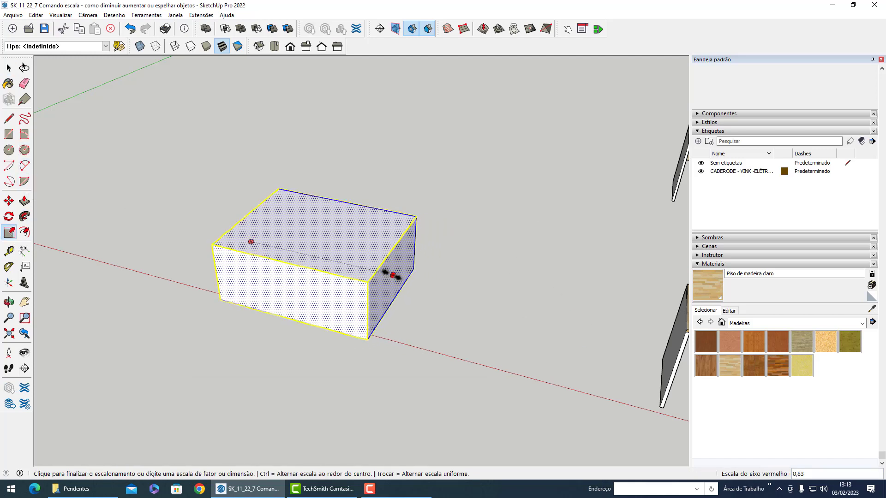
text(1m)
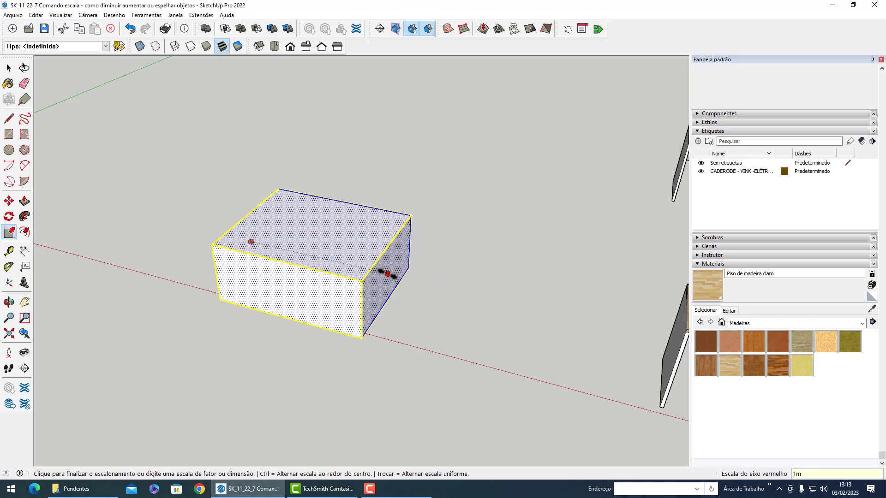
key(Return)
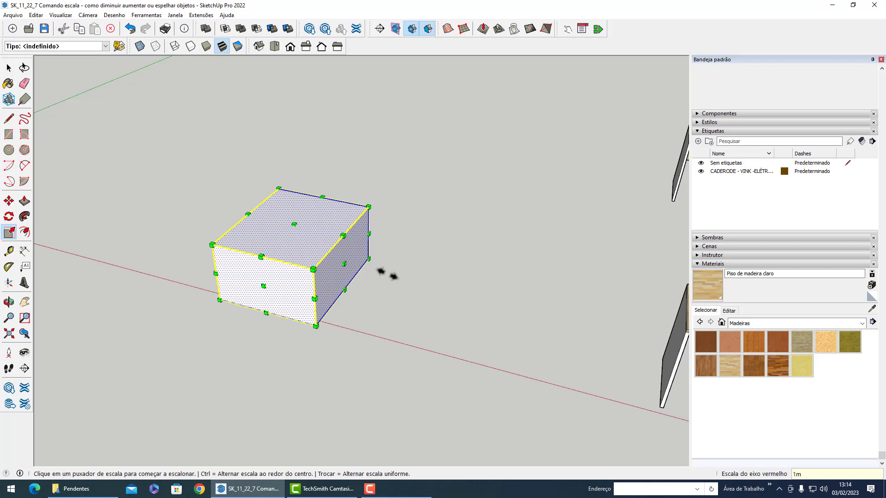
click(342, 263)
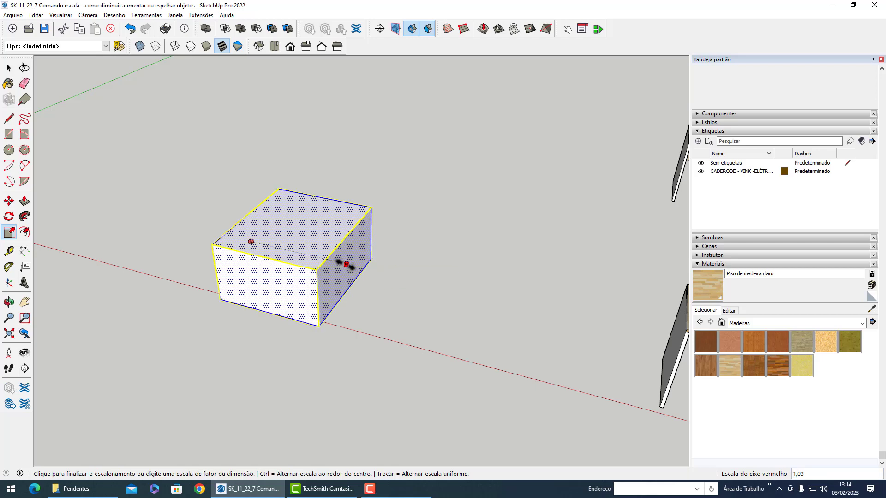
text(2m)
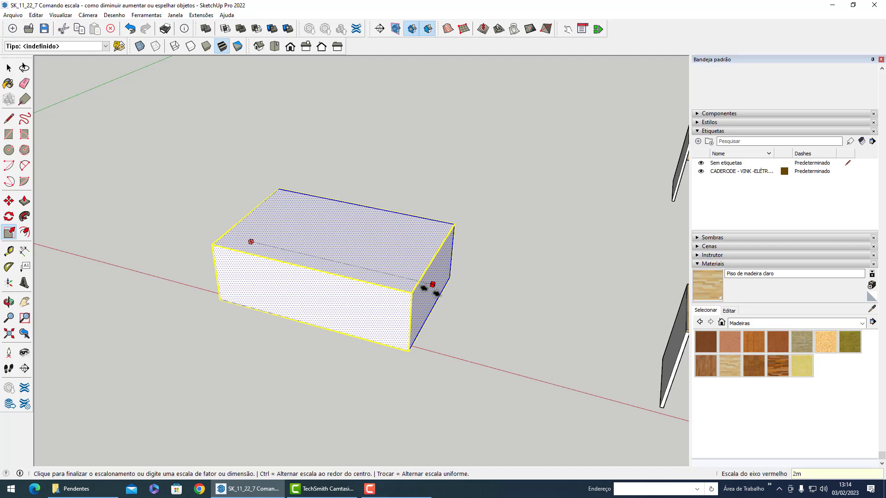
key(Return)
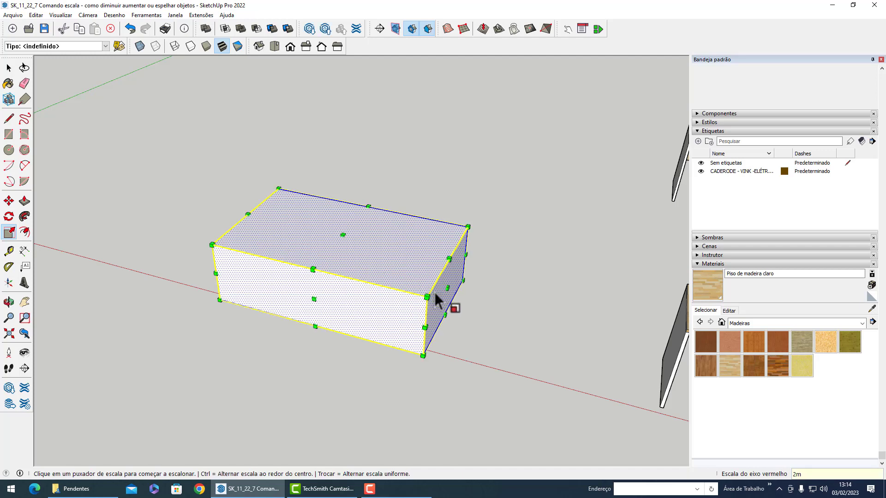
key(space)
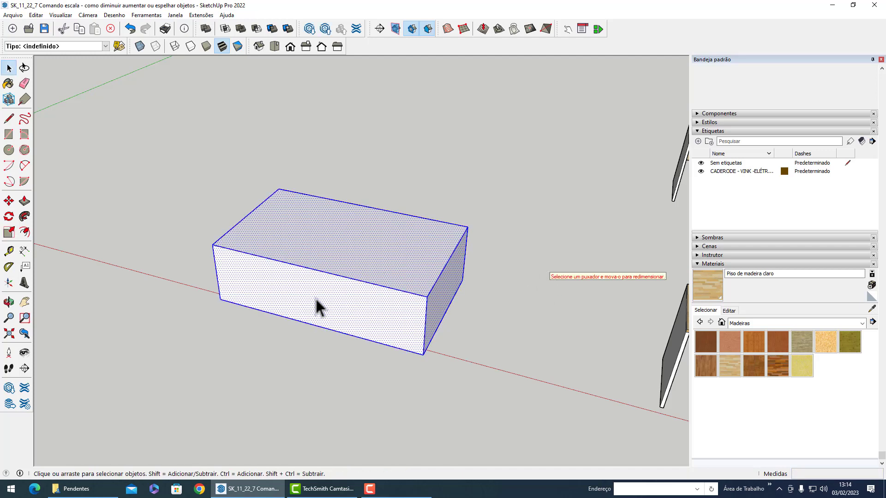
Reselect the box, scale it to 0,5 m along the green axis, then deselect
click(316, 305)
drag(362, 275, 172, 401)
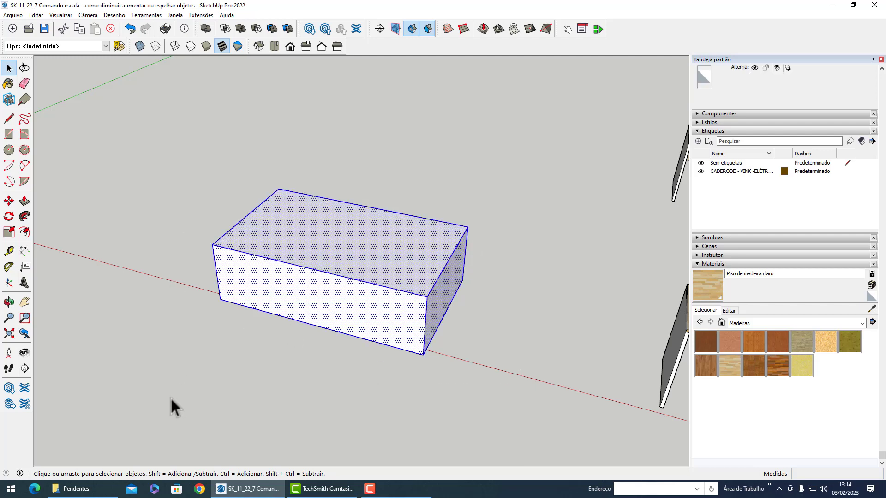
key(s)
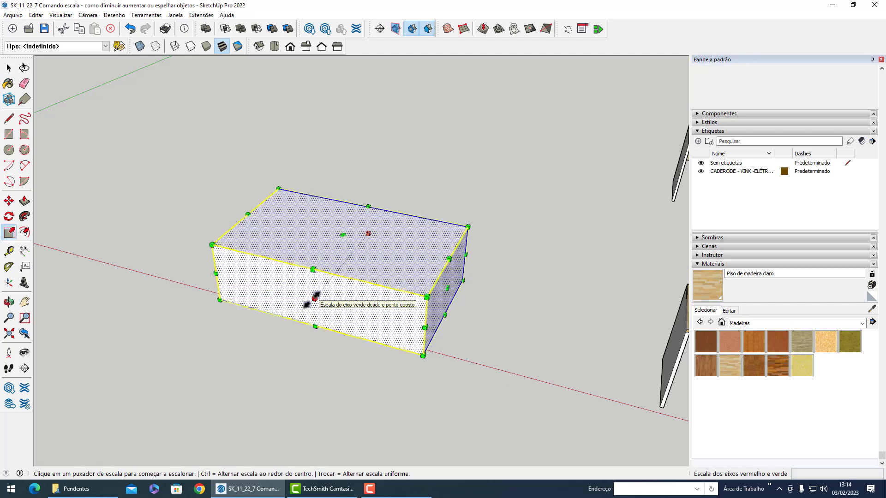
click(318, 299)
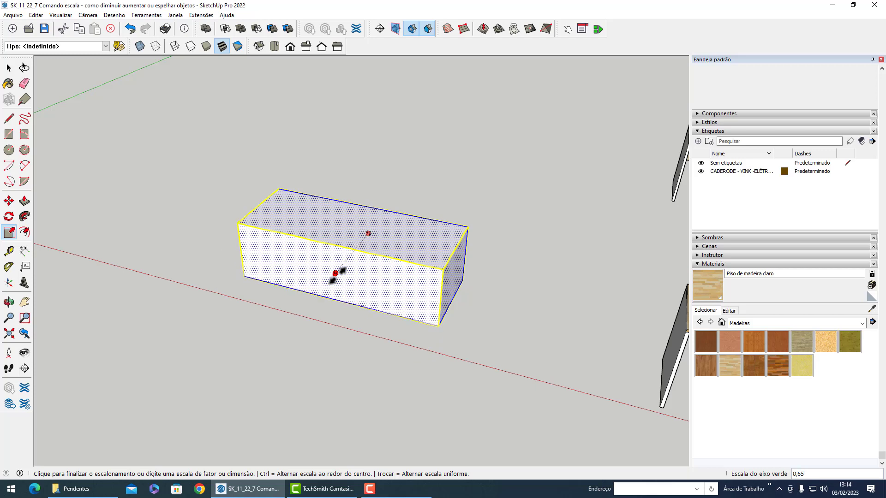
text(0,)
key(Return)
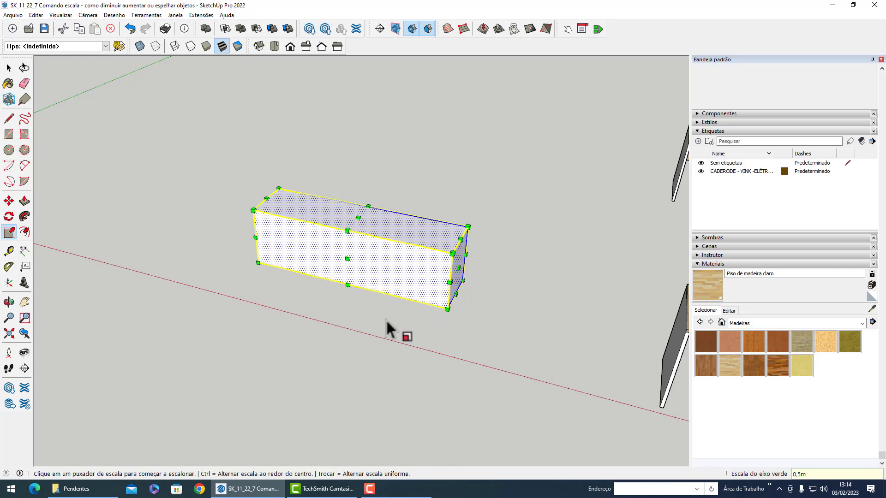
click(309, 304)
key(space)
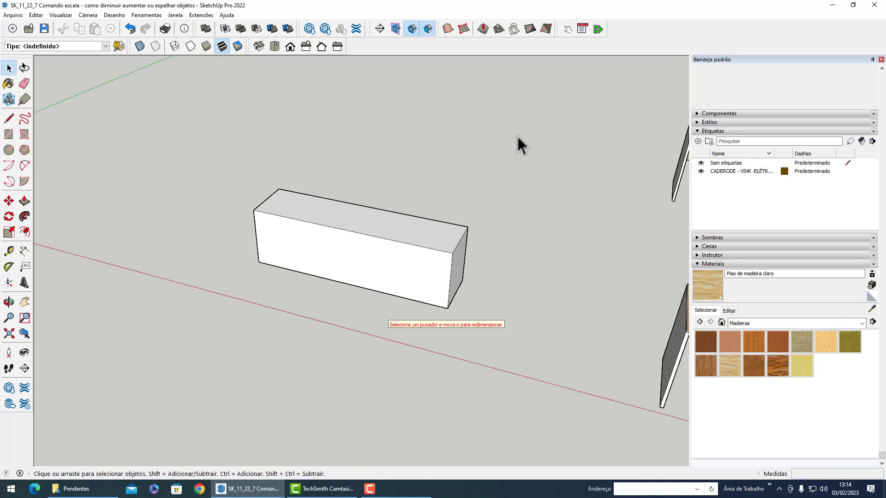
Double the long box uniformly with a corner-grip scale factor of 2, then deselect it
drag(518, 136, 205, 373)
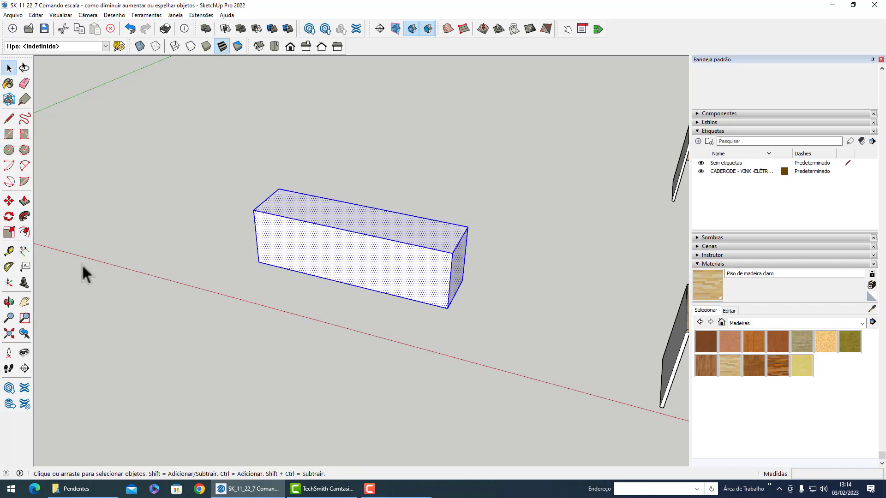
key(s)
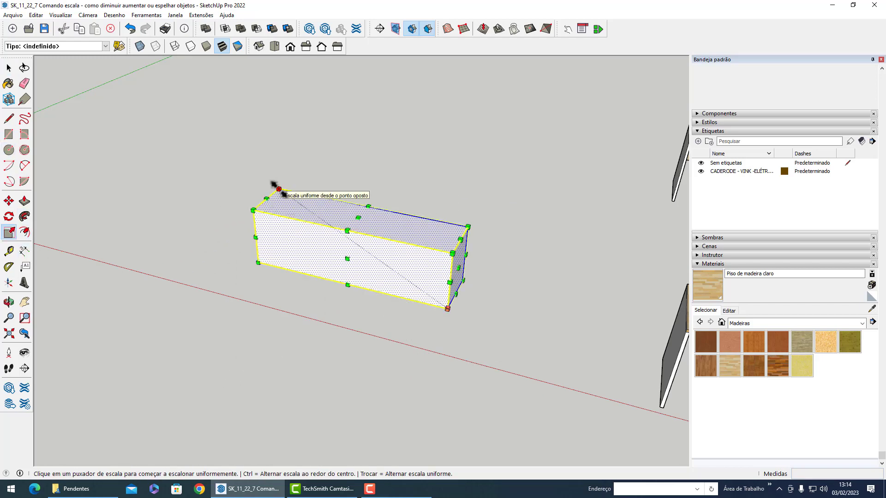
click(279, 189)
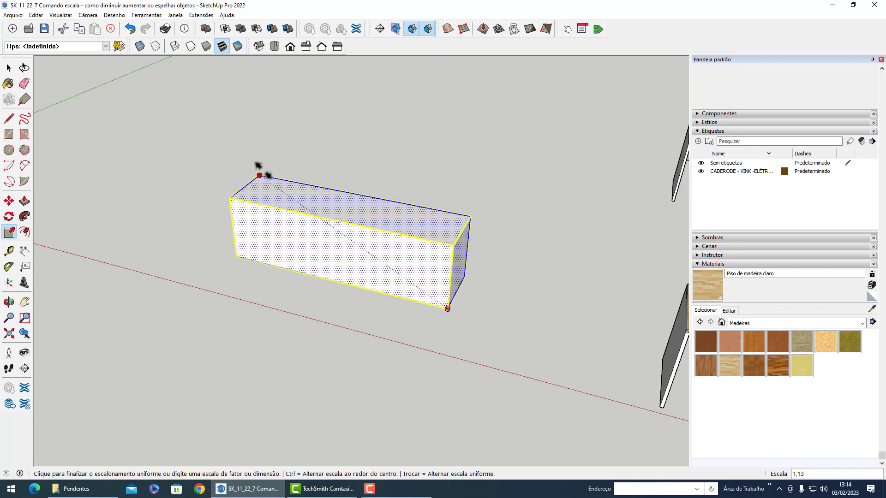
text(2)
key(Return)
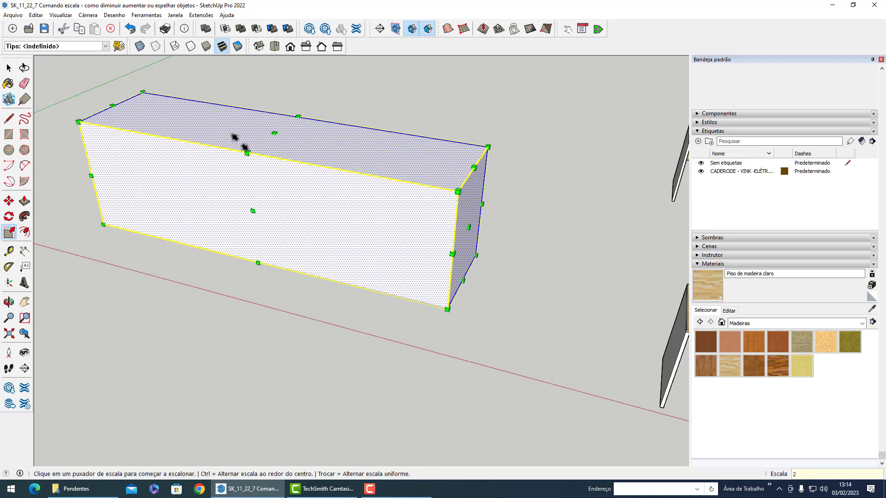
key(Escape)
scroll(536, 364, down, 2)
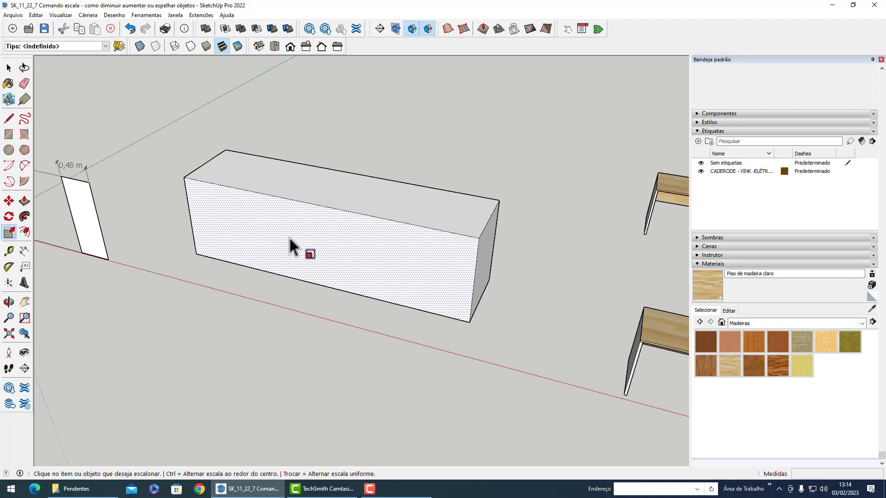
Orbit and zoom to bring the small table, larger desk and box into view
scroll(162, 270, down, 2)
mouse_move(163, 261)
middle_down()
mouse_move(277, 253)
mouse_move(156, 193)
mouse_move(146, 203)
middle_up()
scroll(142, 213, down, 1)
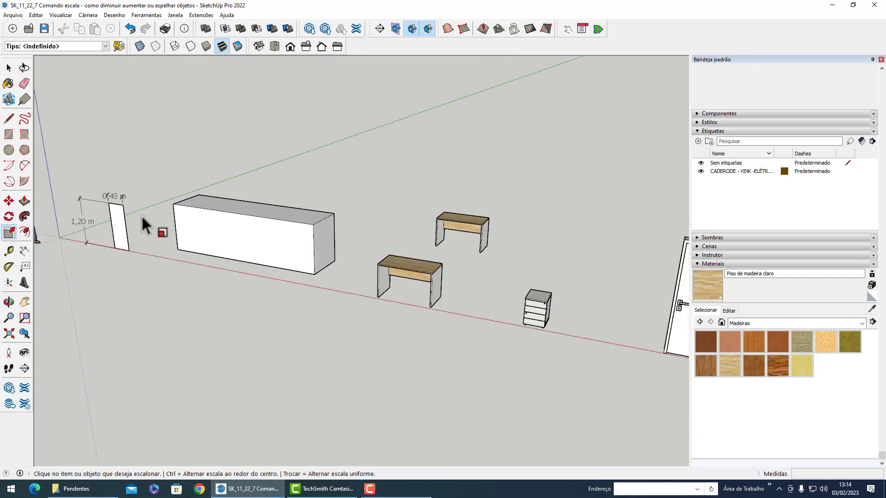
scroll(391, 246, up, 1)
scroll(391, 246, up, 1)
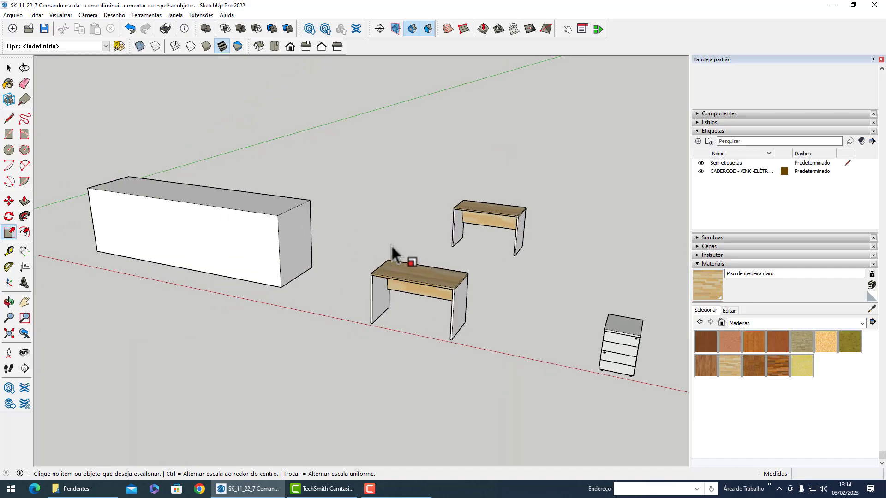
scroll(371, 246, down, 2)
scroll(372, 247, down, 1)
scroll(376, 253, up, 3)
mouse_move(376, 253)
middle_down()
mouse_move(233, 197)
mouse_move(131, 188)
mouse_move(402, 294)
middle_up()
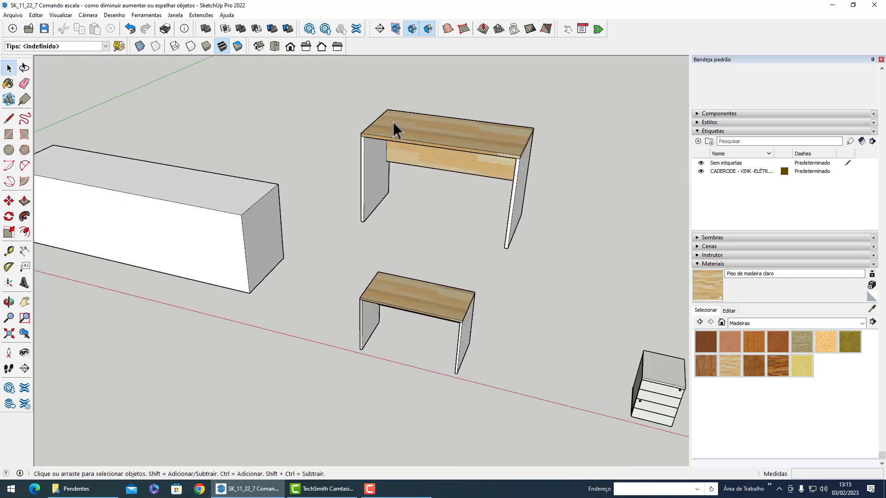
mouse_move(459, 237)
middle_down()
mouse_move(558, 253)
mouse_move(444, 221)
mouse_move(372, 237)
mouse_move(408, 245)
middle_up()
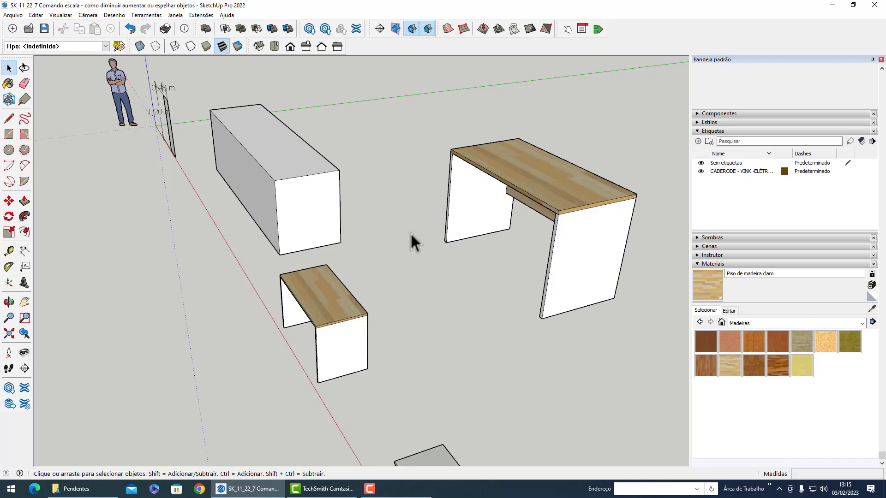
scroll(320, 333, up, 1)
scroll(320, 333, up, 2)
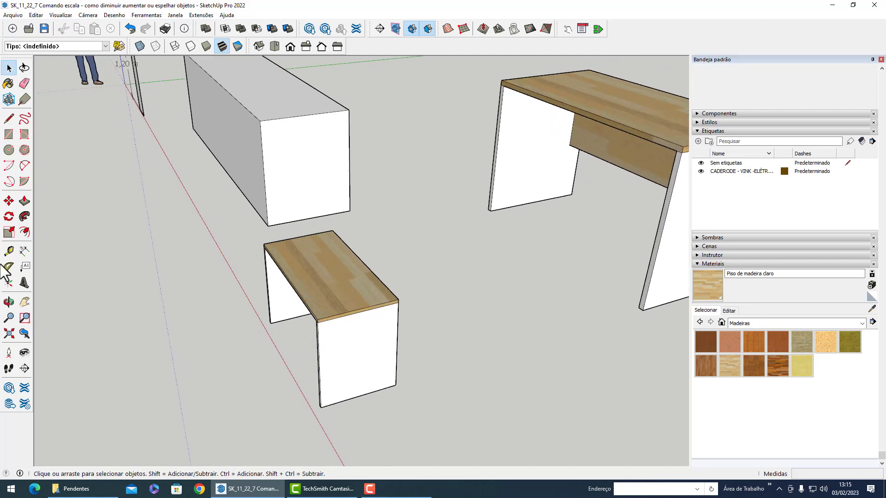
Dimension the small table's 0,60 m edge and return to Select
click(24, 250)
click(337, 308)
scroll(336, 308, down, 3)
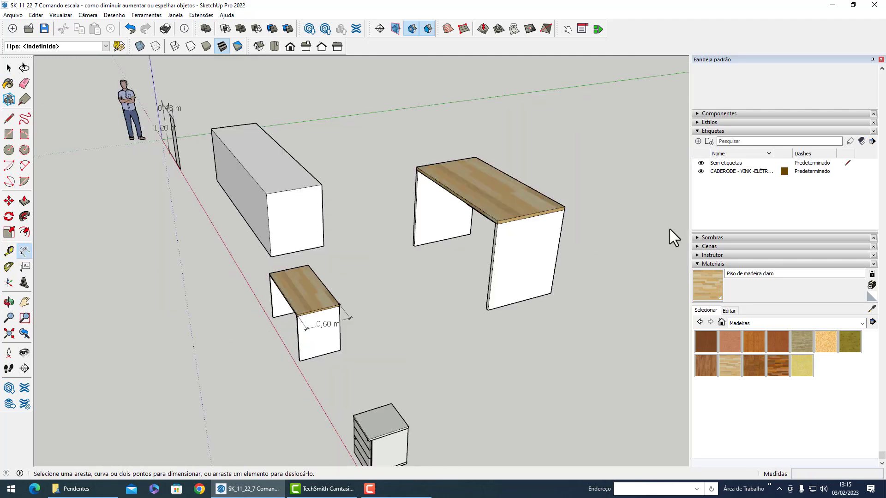
middle_drag(534, 203, 629, 200)
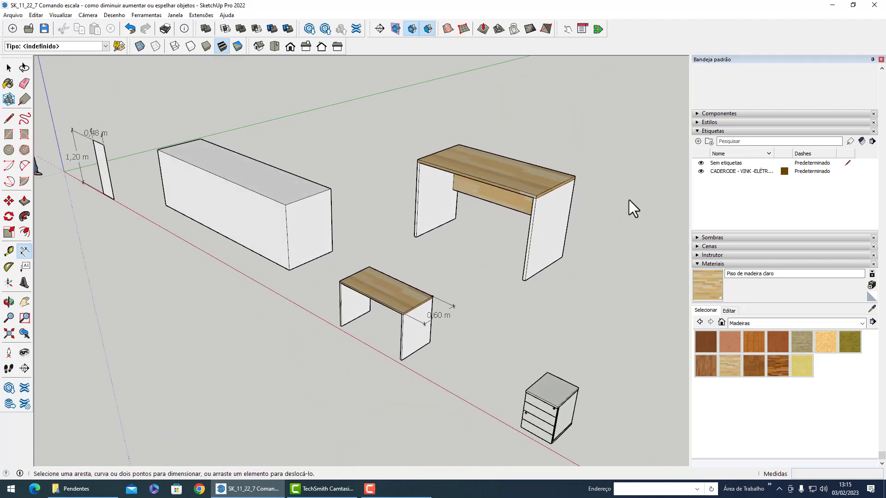
scroll(629, 200, up, 1)
key(space)
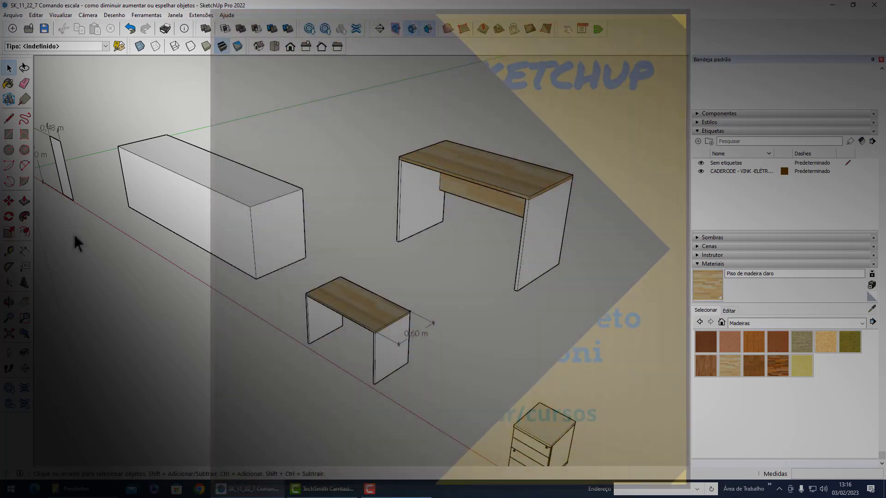
Measure the larger desk top's front edge as 1,20 m with the Tape Measure
key(t)
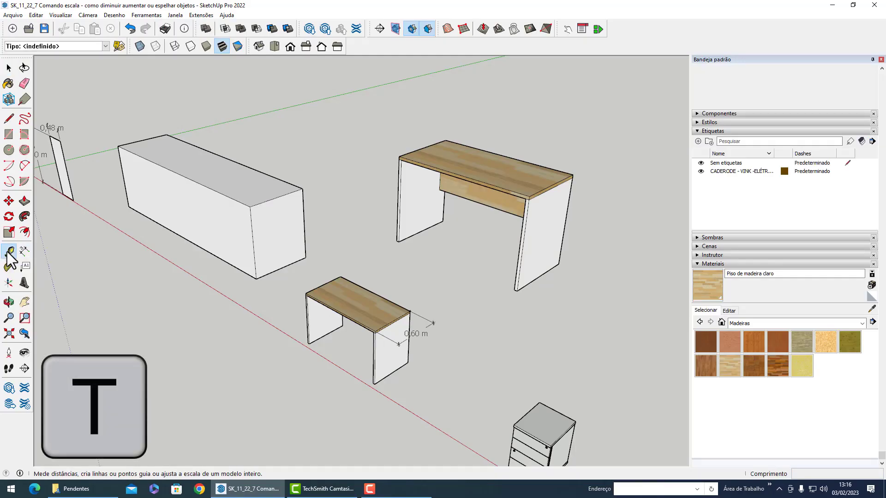
scroll(577, 144, up, 3)
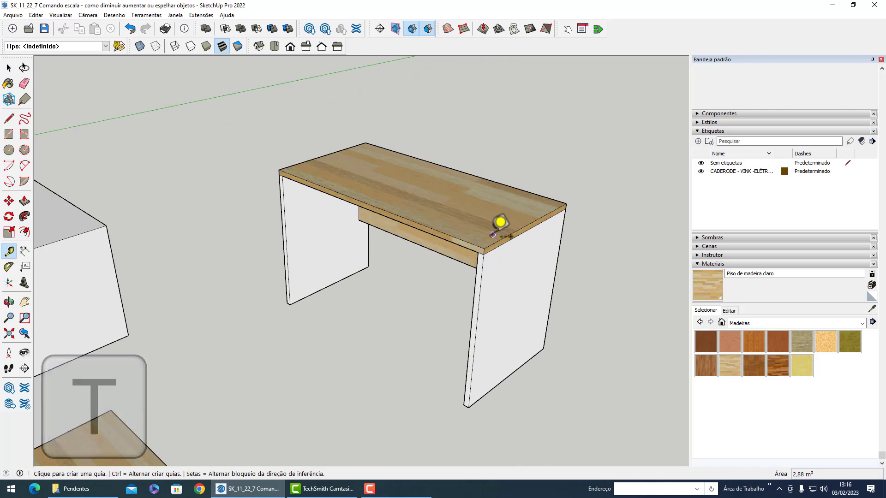
click(483, 249)
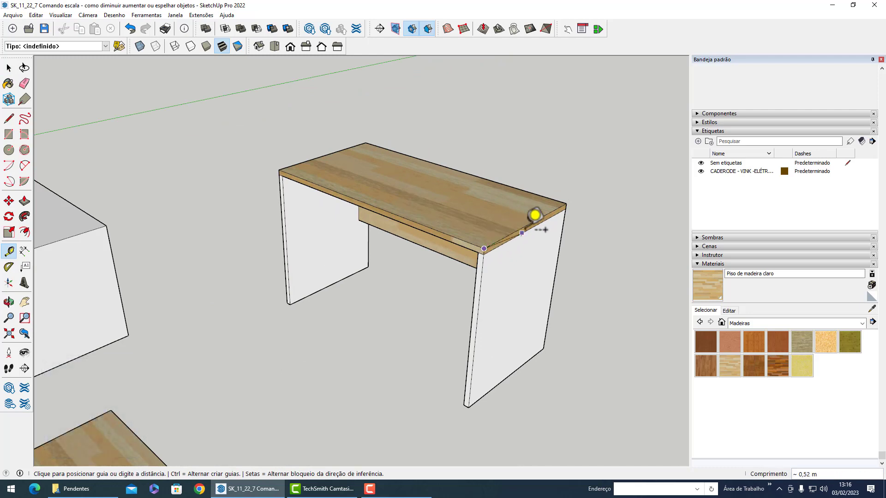
click(566, 203)
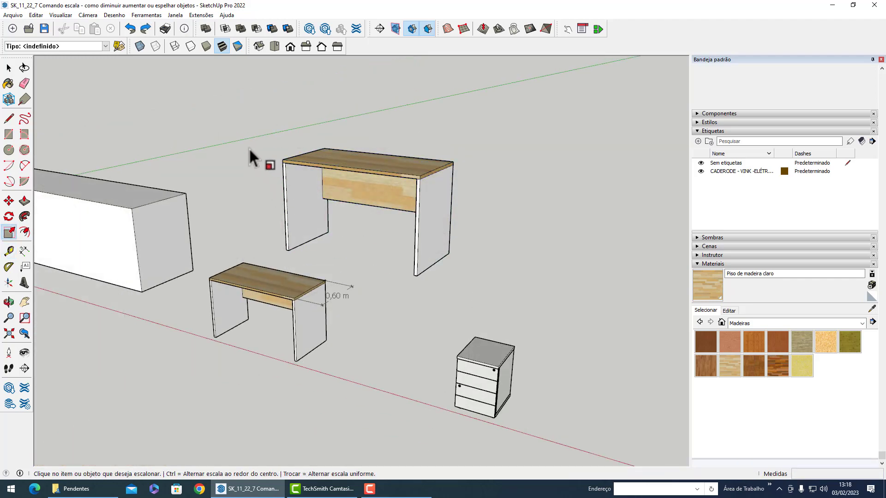
Orbit the view, cancel a pick on the small desk, then bring up the Dimension tool and a calculator
middle_drag(250, 150, 221, 223)
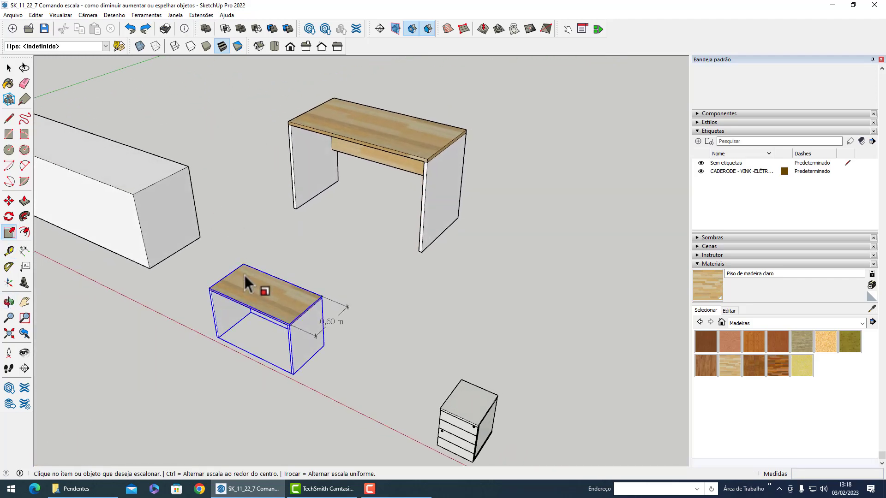
click(295, 310)
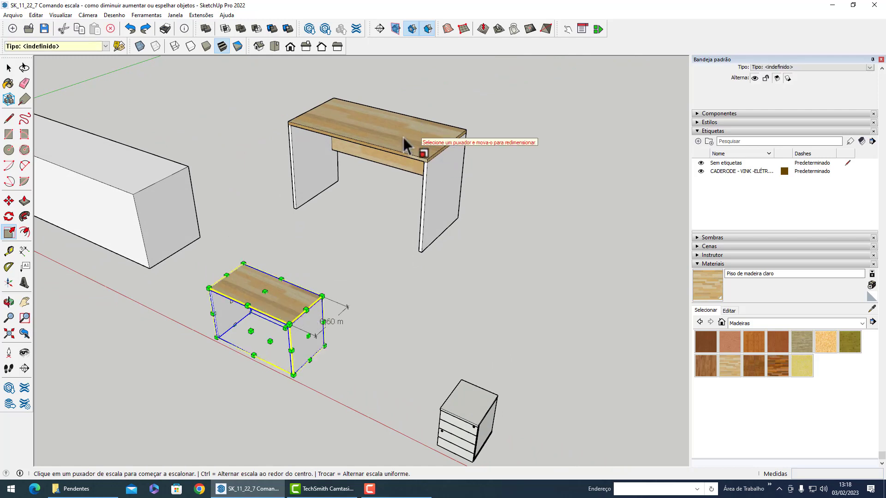
click(361, 184)
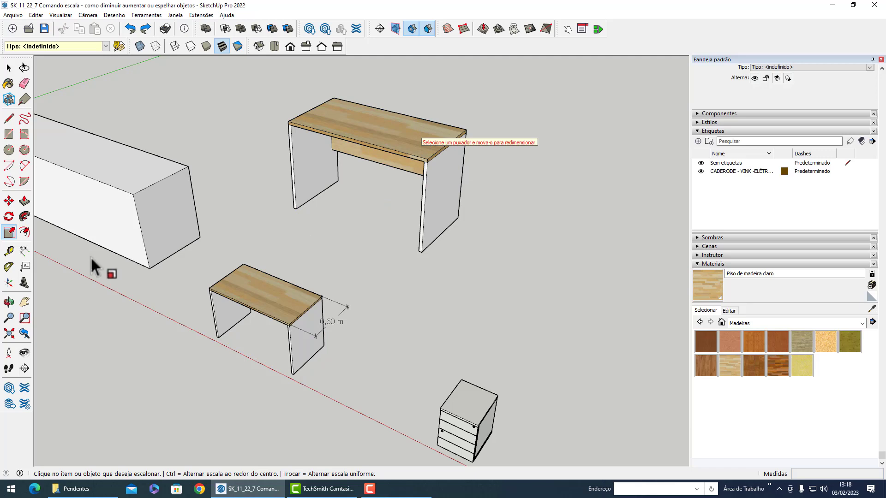
click(24, 250)
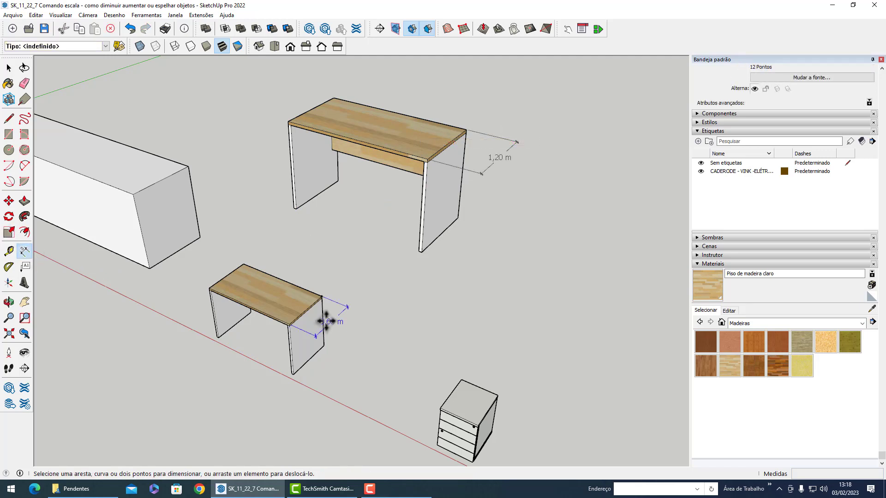
key(XF86Calculator)
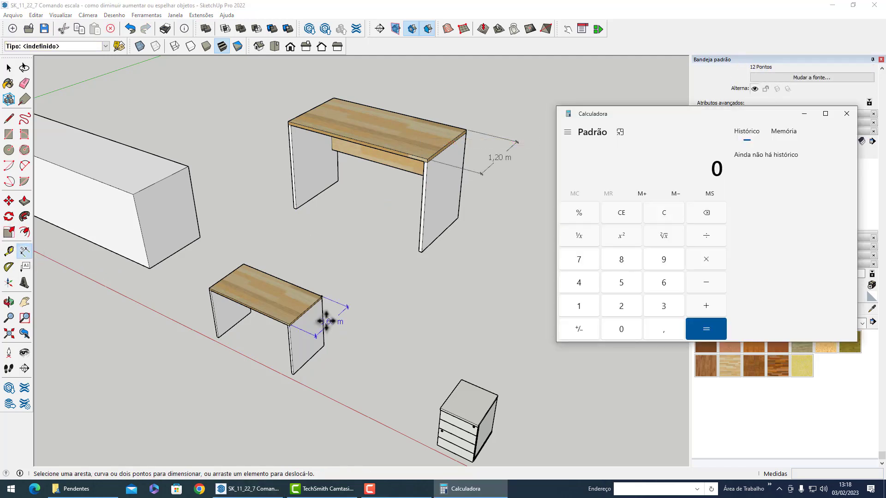
Work out 60/120 in Calculator to get the 0,5 scale factor, then close it
text(60)
text(/)
text(120)
key(Return)
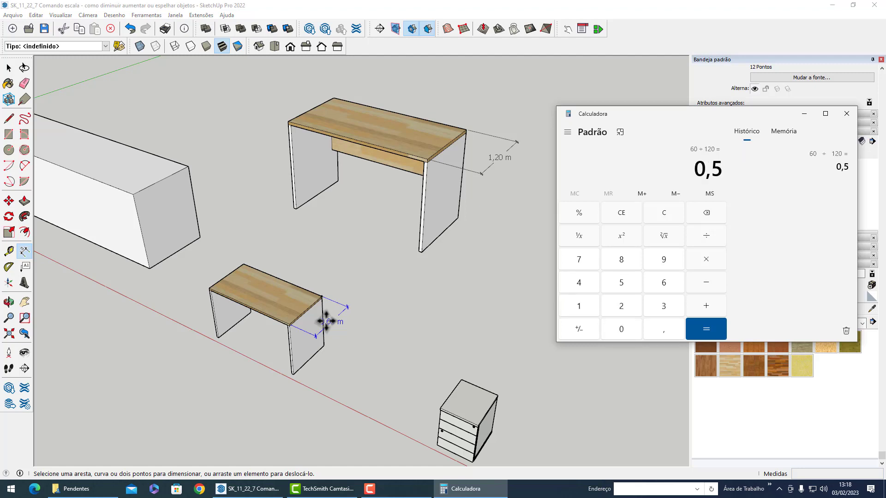
drag(699, 121, 563, 150)
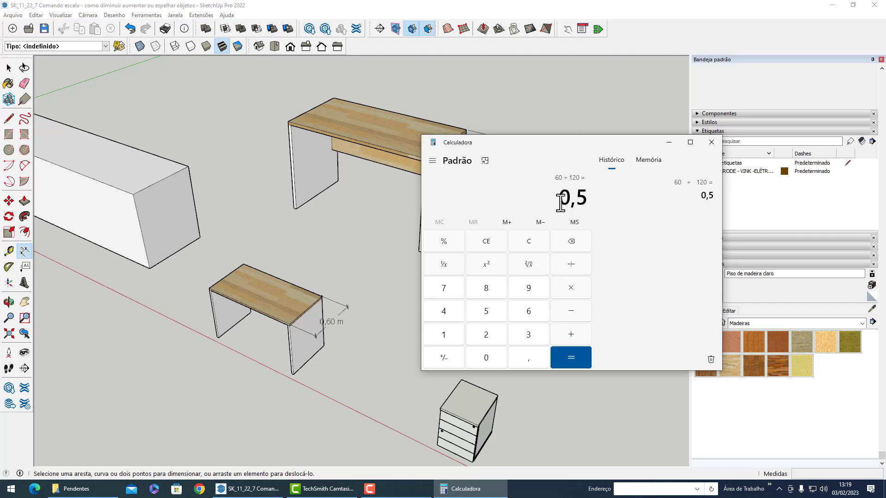
click(711, 142)
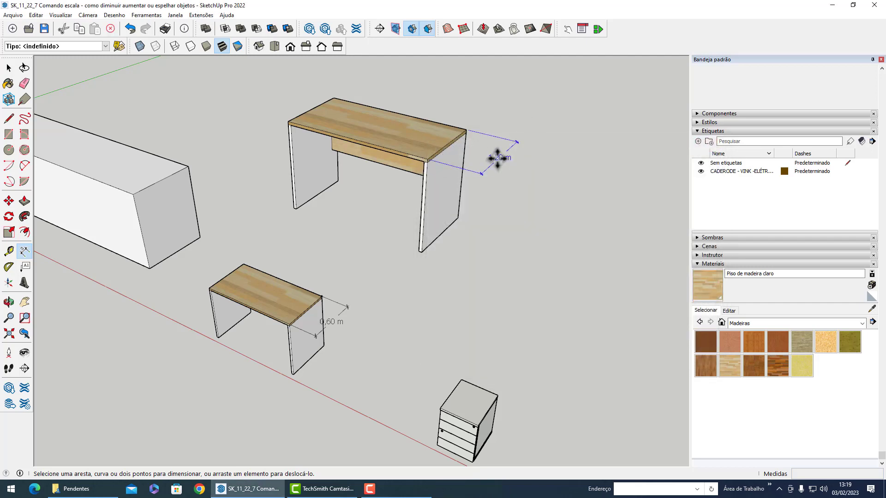
Remove the 1,20 m dimension and uniformly scale the larger desk by 0,5 from its top corner
click(490, 158)
key(ctrl+z)
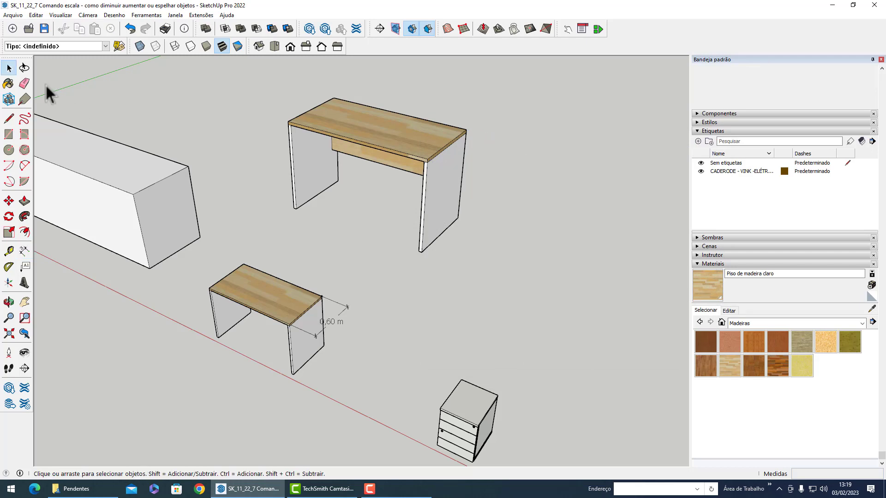
click(9, 68)
click(387, 140)
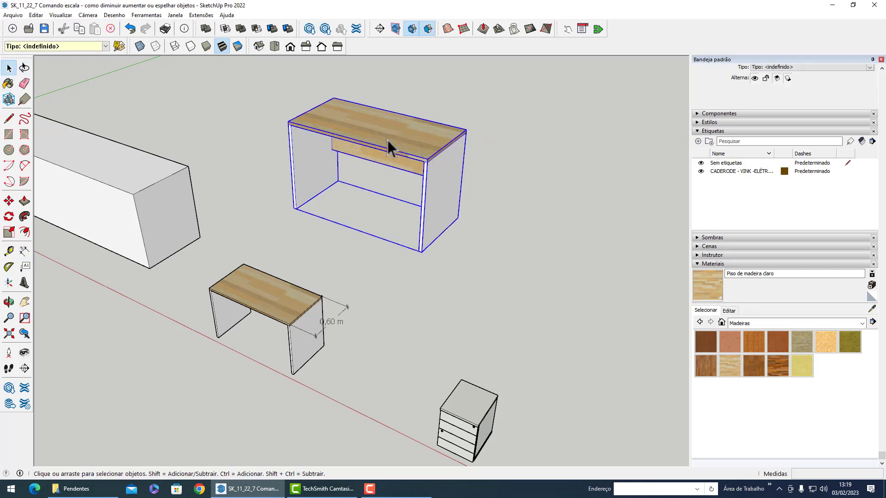
key(s)
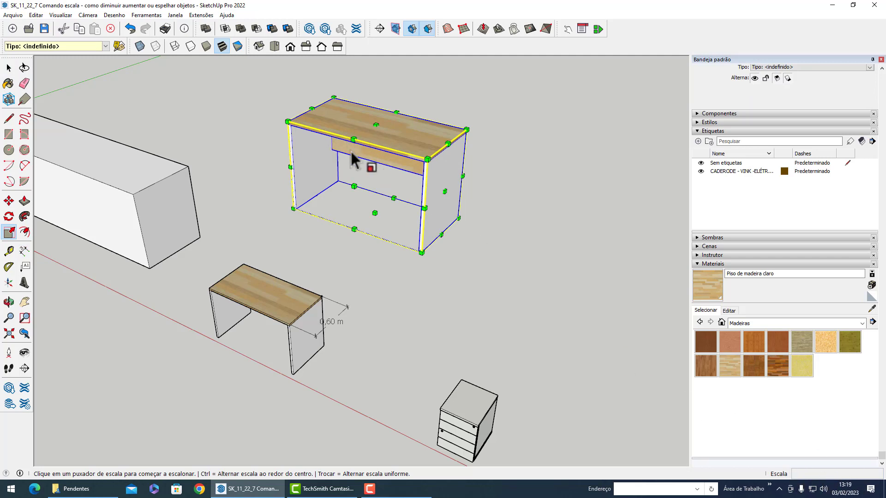
click(333, 97)
text(0,5)
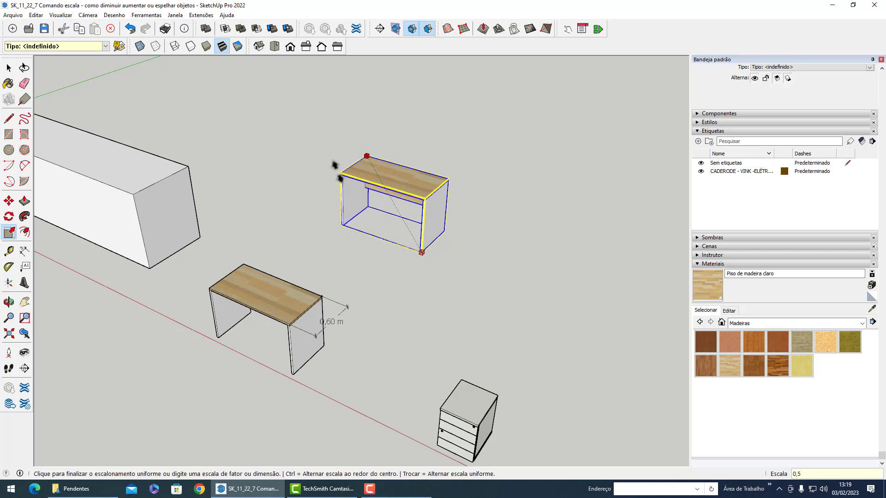
key(Return)
key(space)
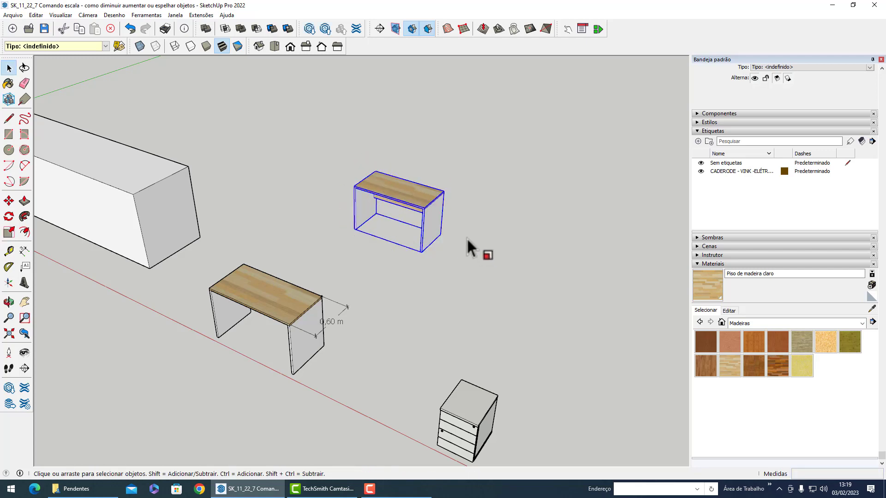
Check the desk's side edge with a temporary 0,60 m dimension, then undo it
click(482, 196)
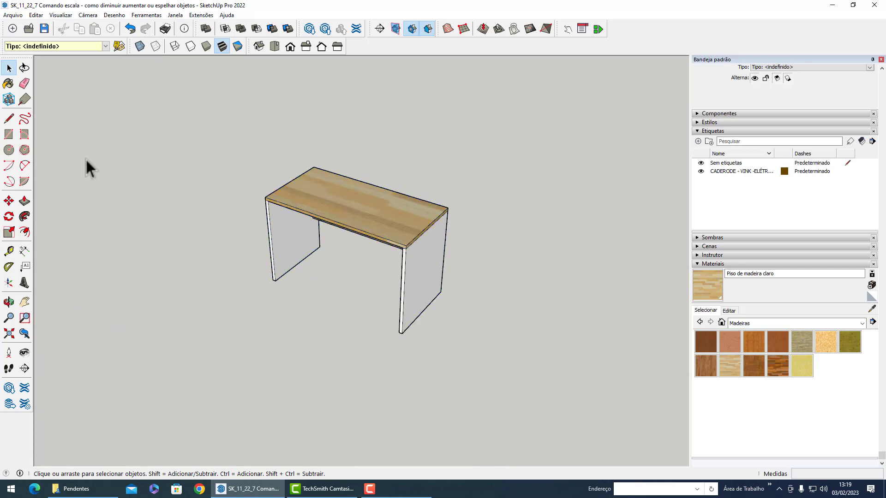
click(24, 251)
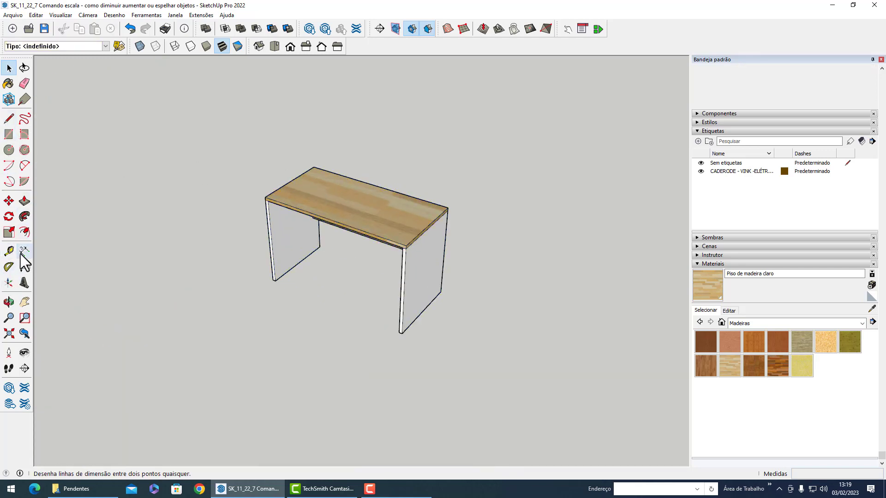
click(405, 246)
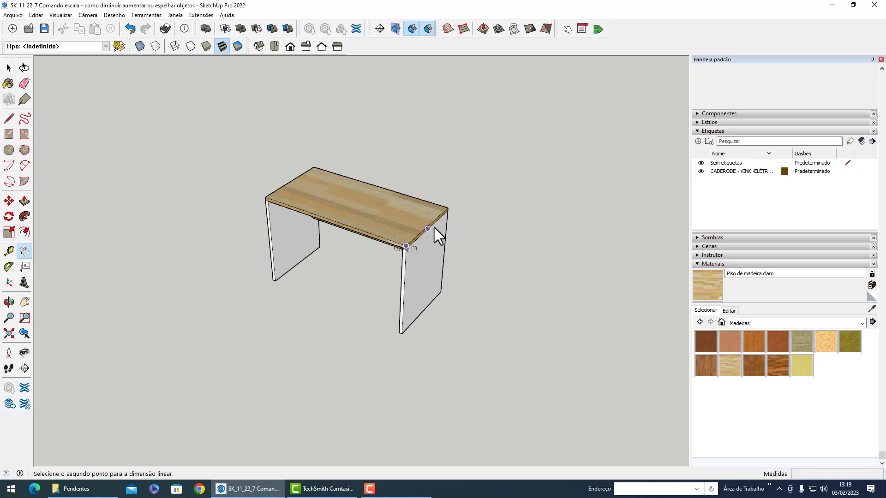
click(447, 208)
click(484, 225)
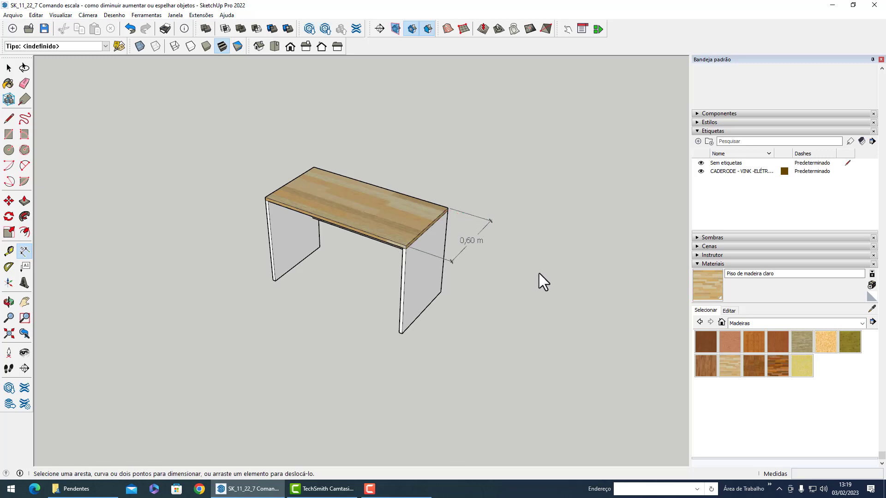
key(ctrl+z)
scroll(547, 244, down, 2)
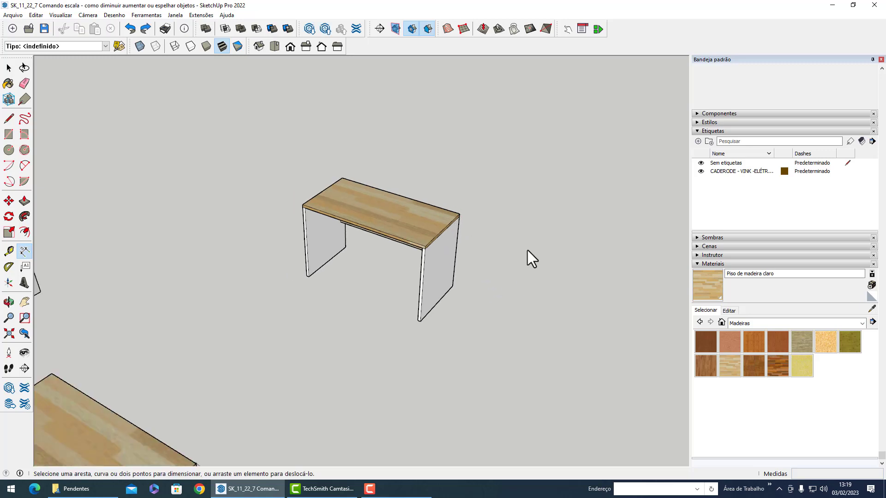
scroll(527, 250, down, 3)
scroll(501, 248, down, 2)
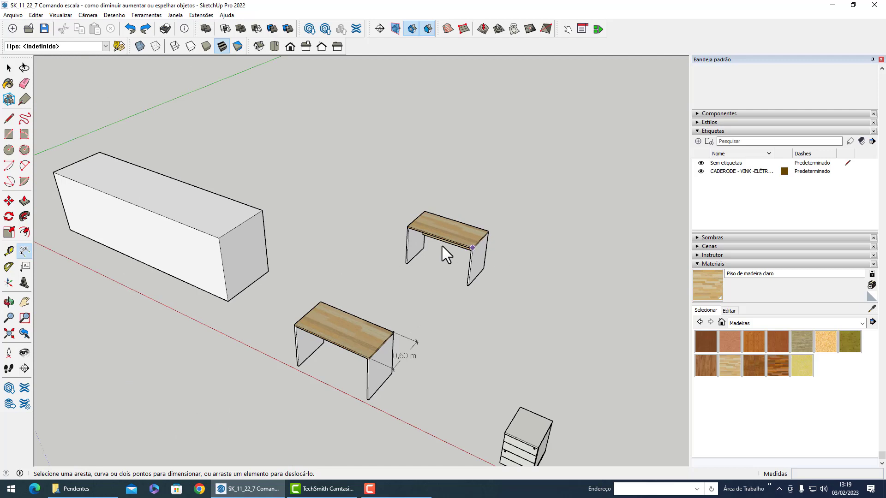
Uniformly enlarge the upper desk about 2.5× from its corner grip, then deselect it
click(8, 68)
drag(382, 281, 385, 286)
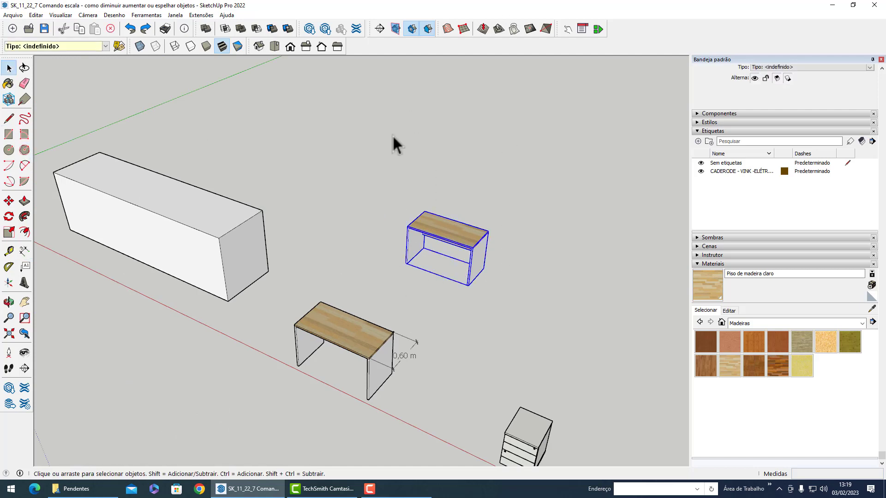
click(8, 232)
drag(424, 212, 374, 100)
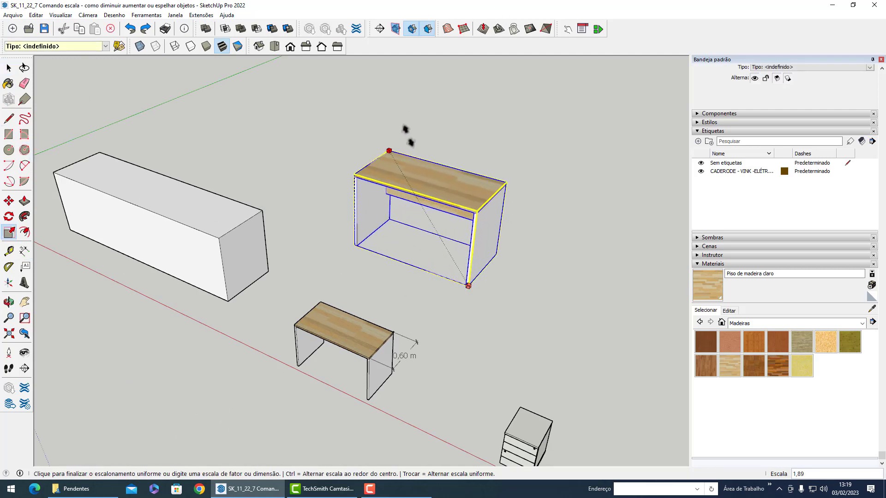
click(374, 99)
key(space)
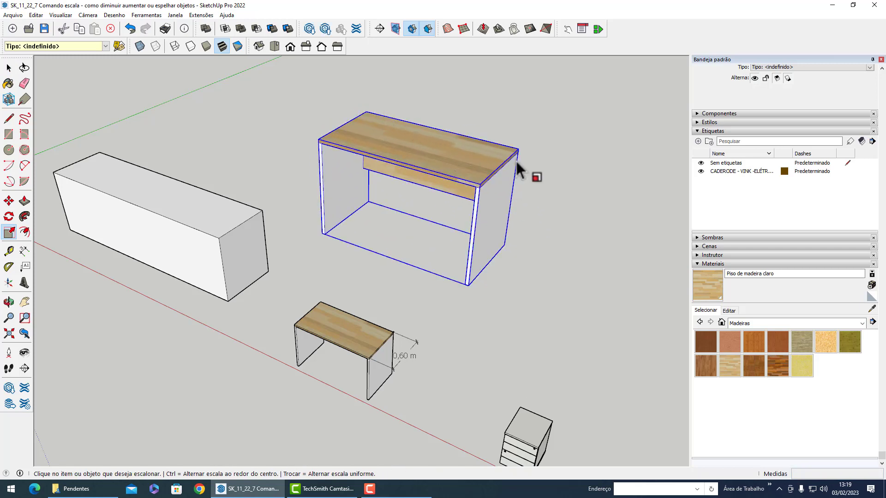
click(668, 191)
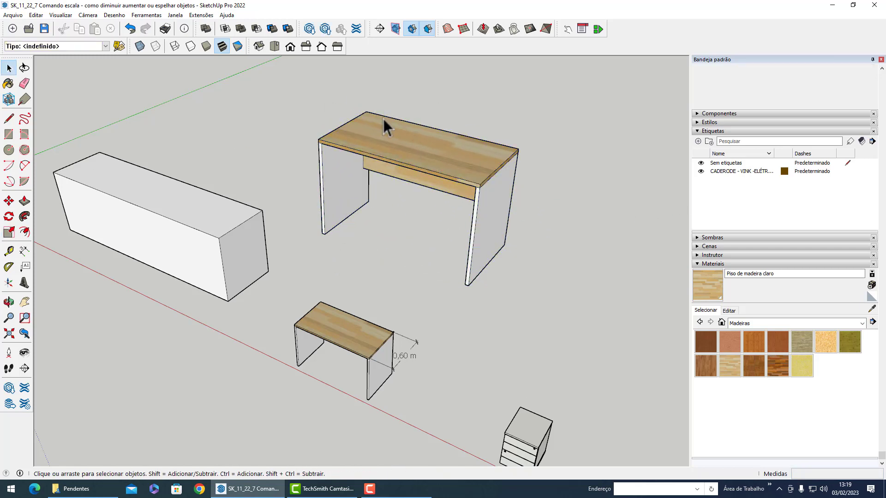
click(9, 251)
scroll(517, 148, up, 3)
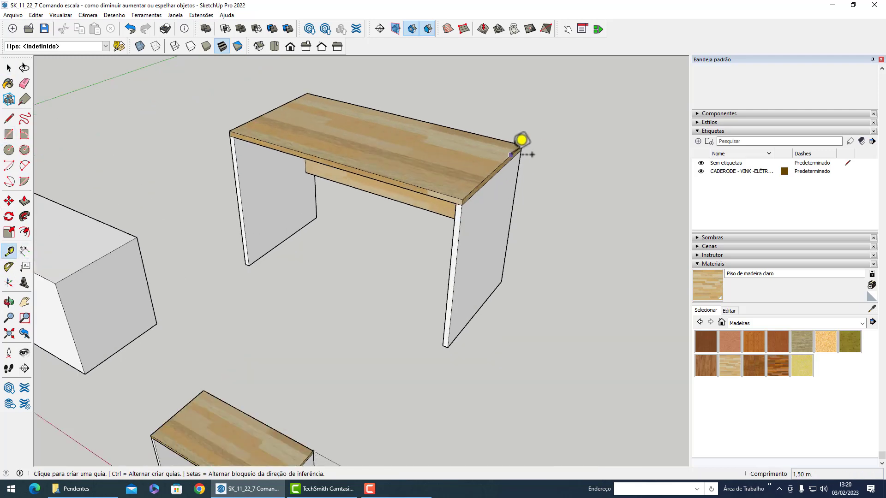
click(462, 200)
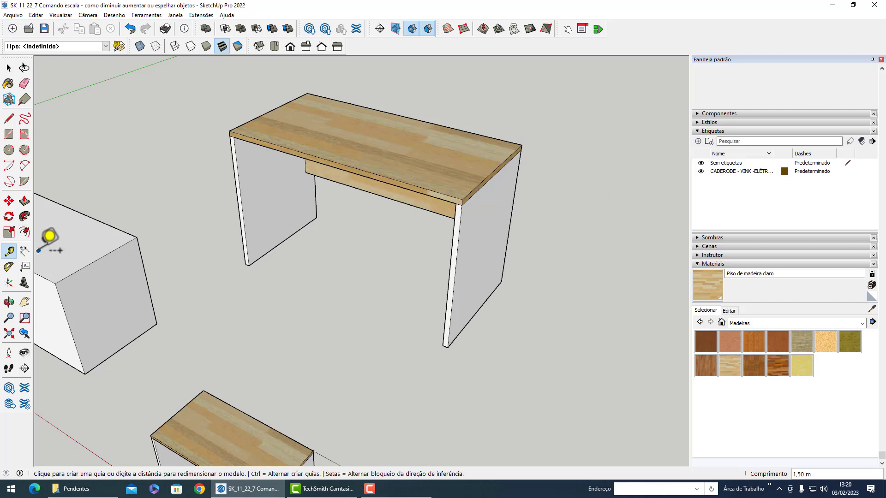
click(25, 251)
key(ctrl+z)
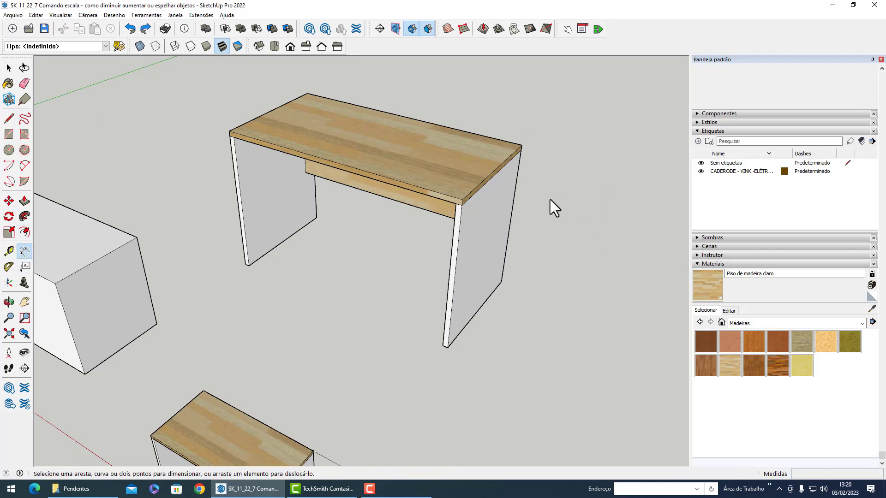
scroll(548, 199, down, 2)
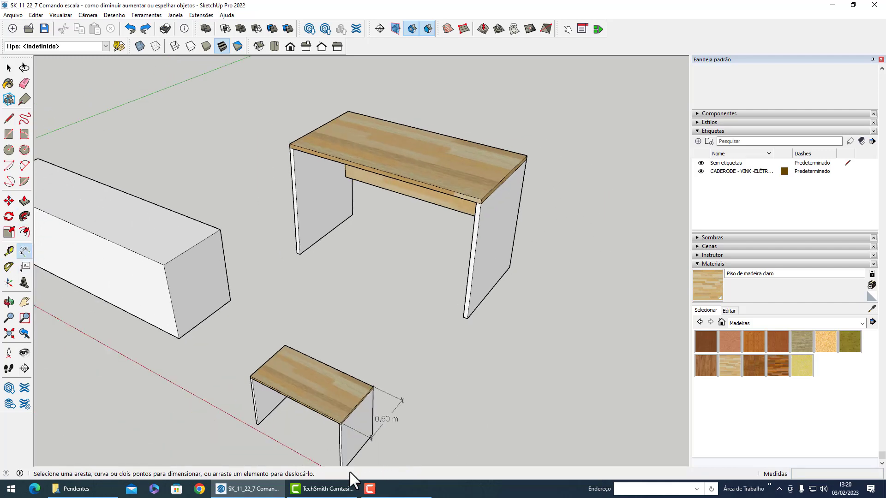
key(super)
text(calc)
key(Return)
text(6)
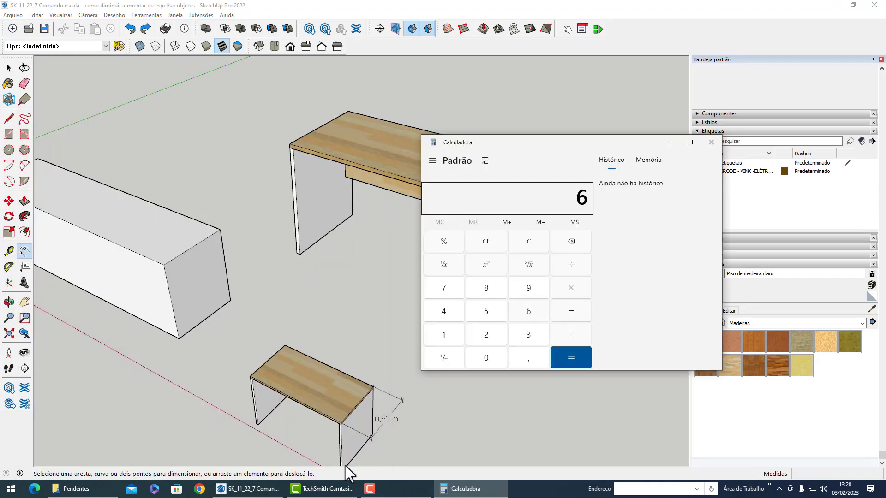
text(0 ÷ )
text(150)
key(Return)
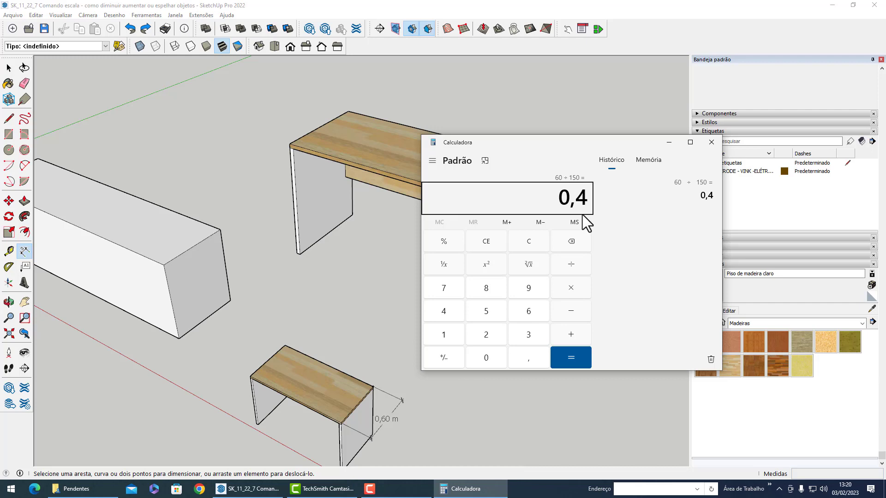
click(710, 144)
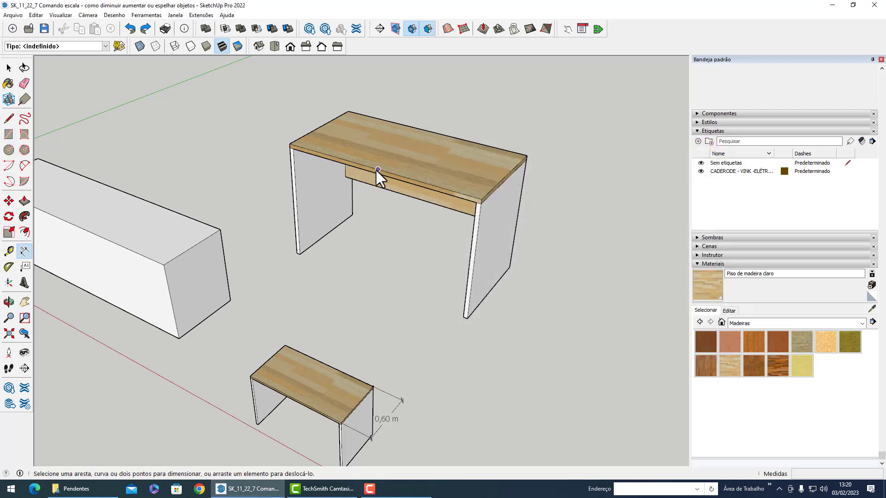
Uniformly shrink the large desk by 0,4 from its corner to match the 0,60 m desk
key(s)
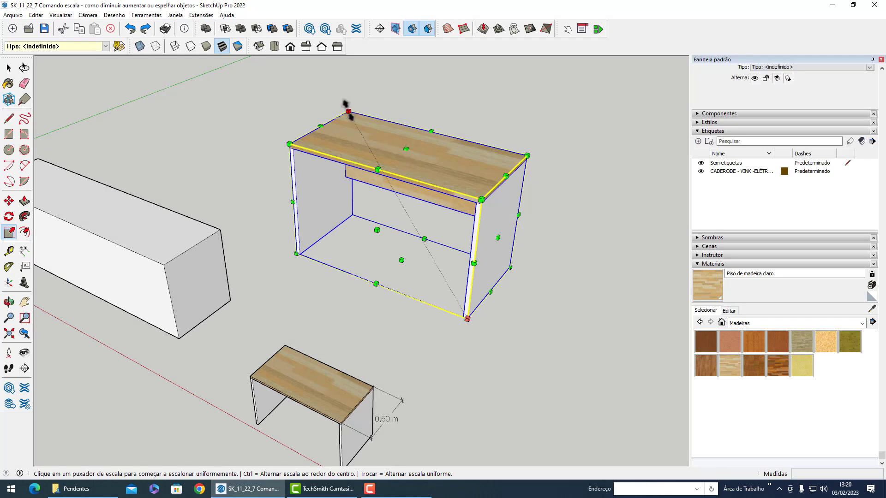
click(347, 111)
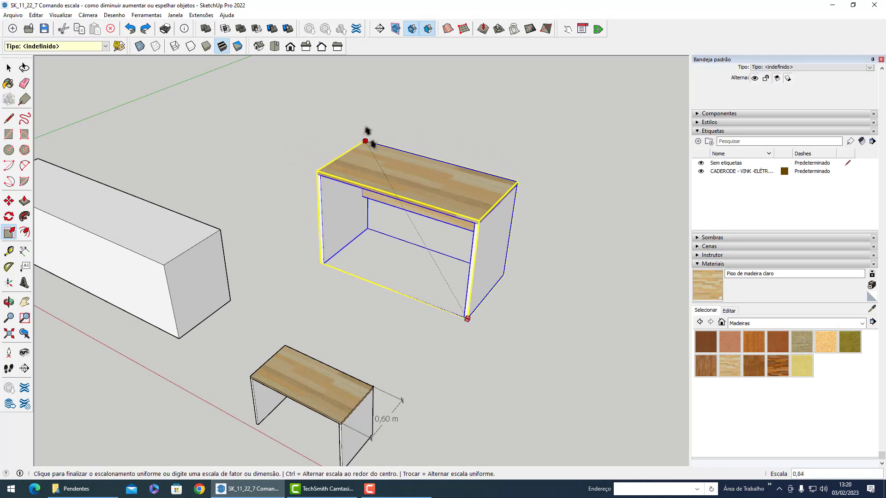
click(365, 135)
click(416, 180)
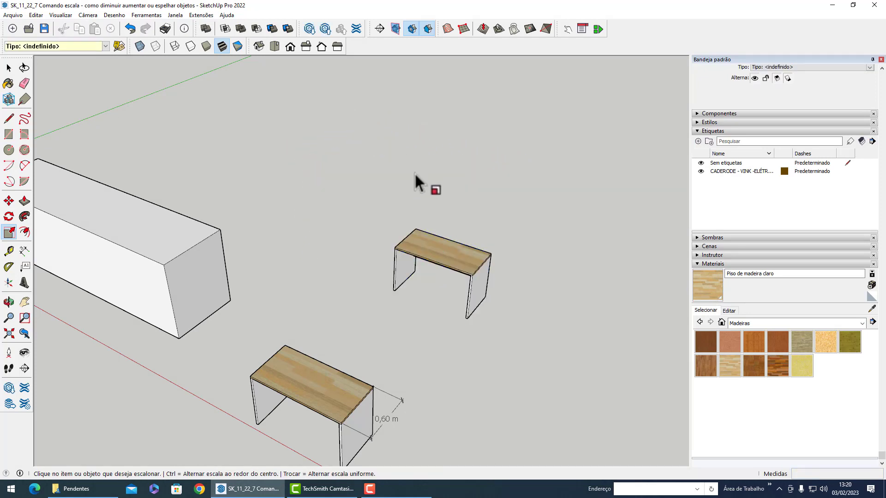
scroll(503, 264, up, 3)
scroll(503, 264, up, 2)
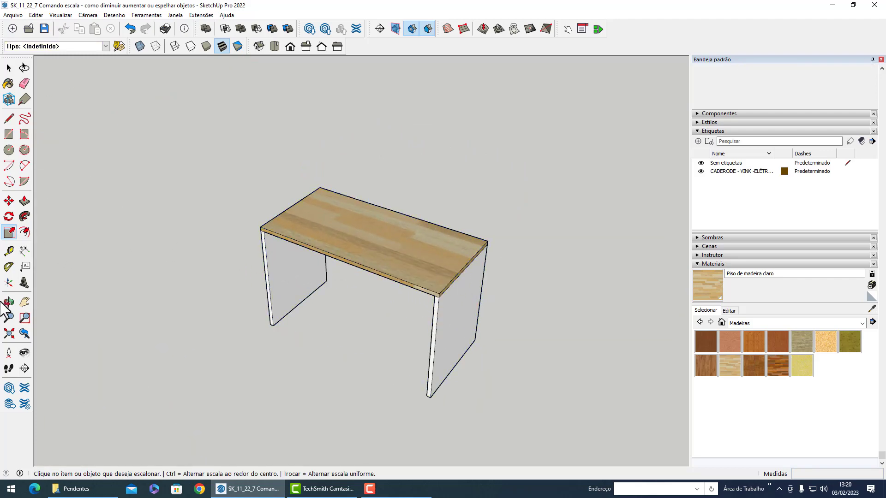
key(space)
scroll(417, 184, down, 4)
scroll(418, 195, down, 2)
Zoom and orbit the scene to look down into both rooms
scroll(408, 220, down, 1)
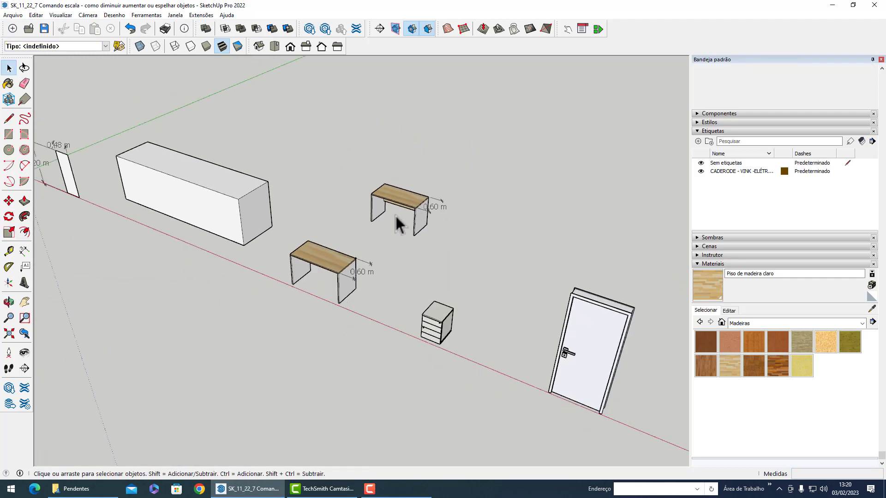
scroll(214, 168, down, 3)
scroll(201, 167, down, 2)
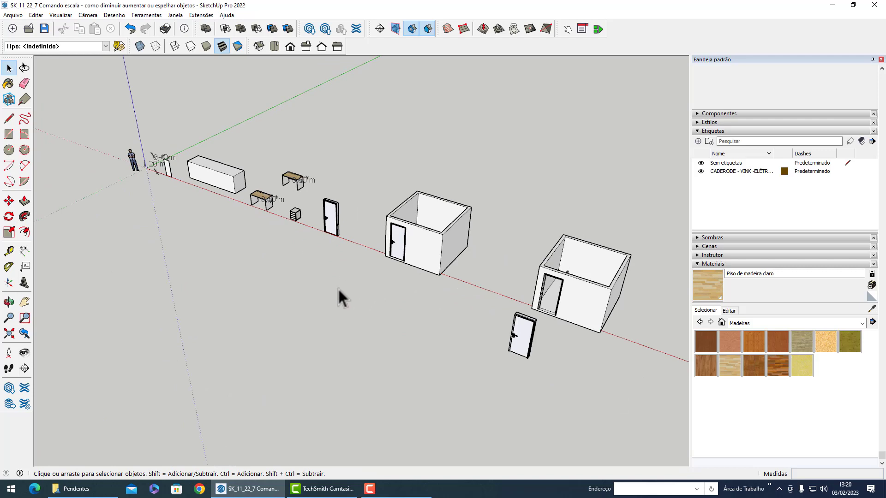
mouse_move(357, 238)
middle_down()
mouse_move(300, 213)
mouse_move(350, 231)
middle_up()
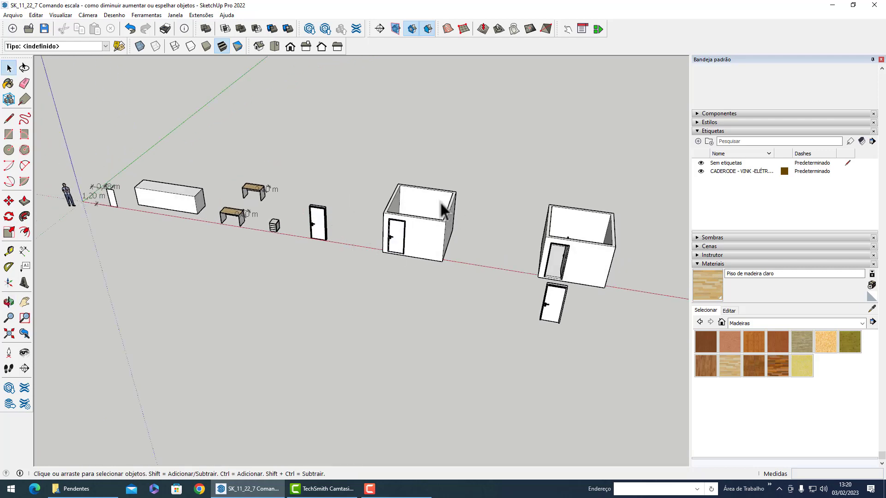
scroll(507, 217, down, 2)
scroll(323, 235, up, 2)
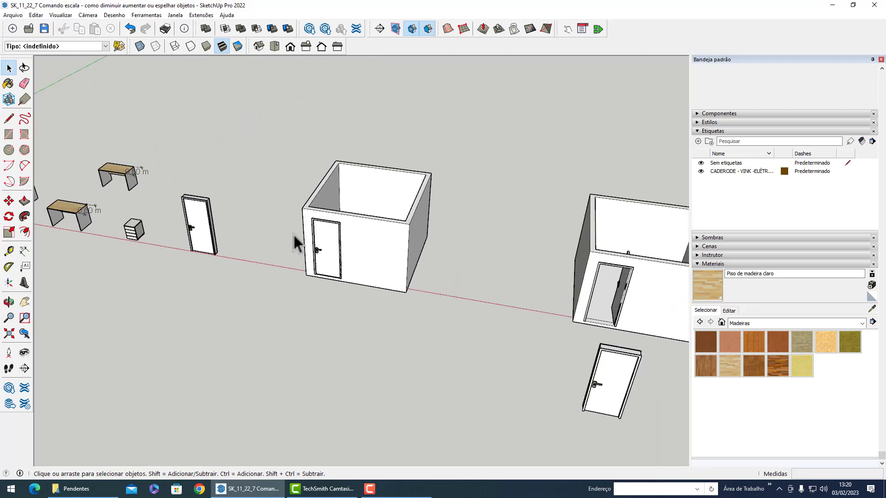
scroll(323, 233, up, 2)
scroll(332, 249, up, 2)
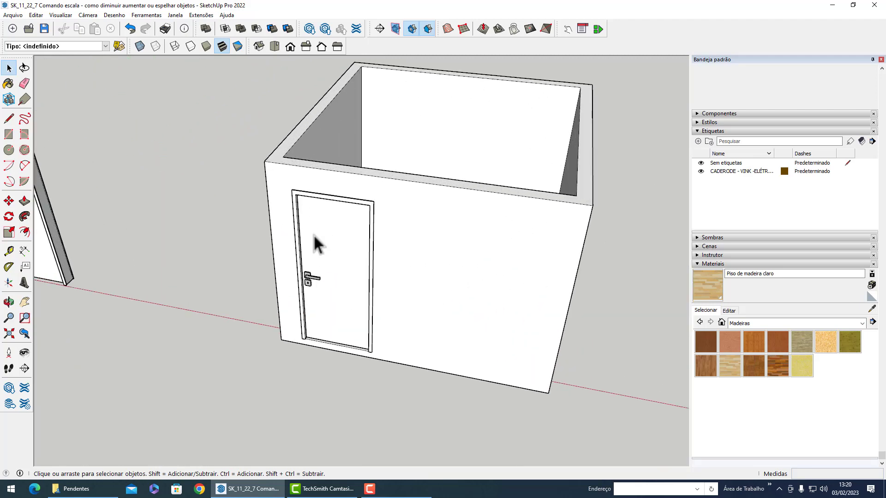
scroll(226, 198, down, 2)
scroll(221, 201, down, 2)
scroll(272, 203, down, 1)
scroll(344, 214, down, 1)
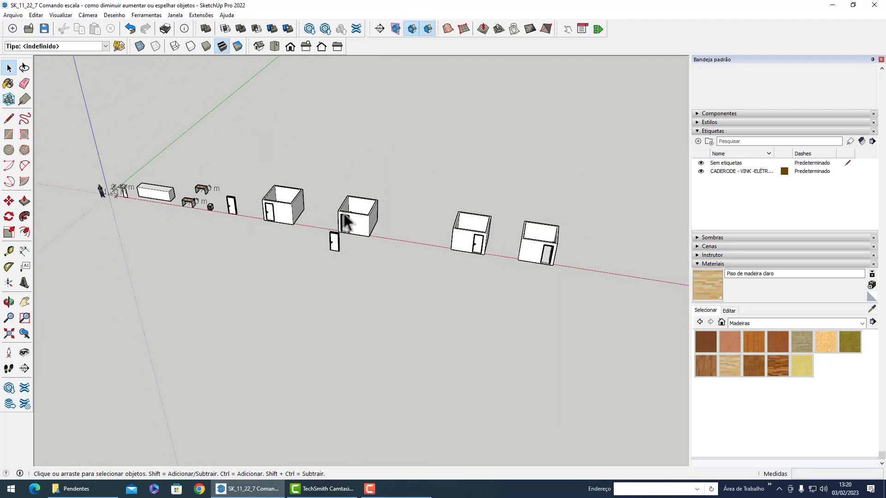
scroll(508, 240, up, 1)
scroll(361, 249, up, 2)
scroll(367, 251, up, 2)
scroll(461, 263, up, 1)
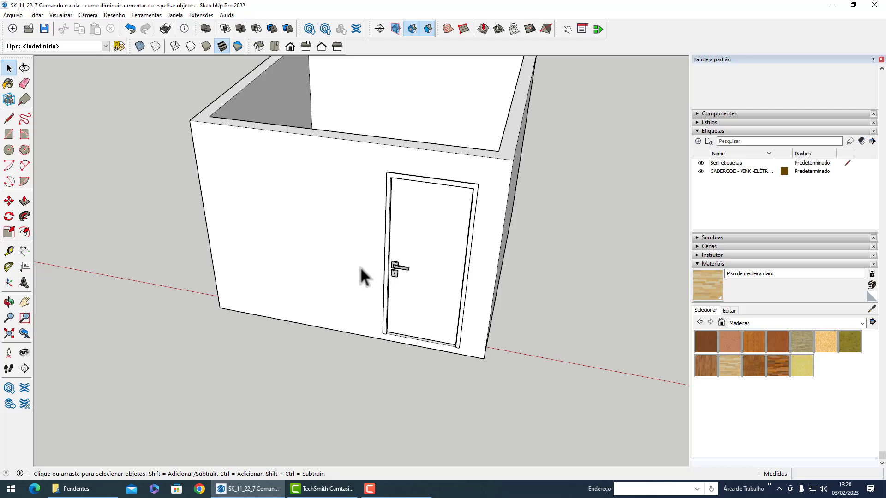
scroll(308, 256, down, 2)
scroll(251, 275, down, 2)
scroll(323, 277, down, 1)
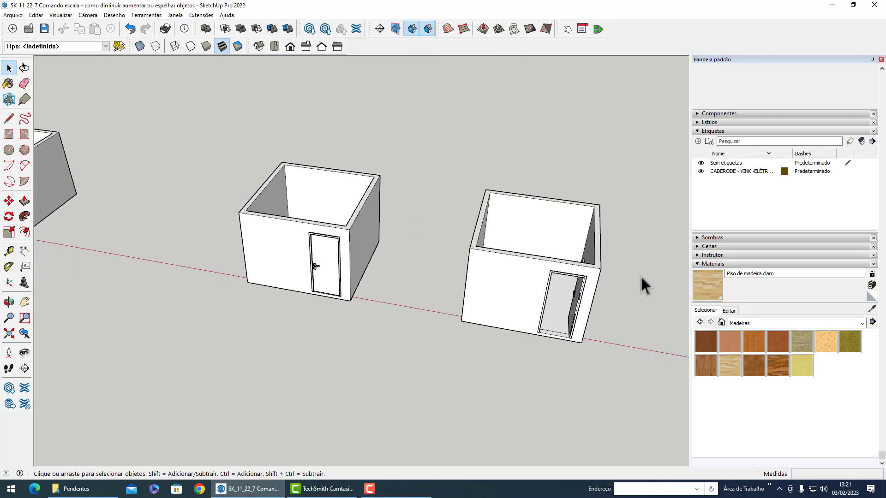
scroll(639, 274, up, 2)
mouse_move(528, 262)
middle_down()
mouse_move(589, 228)
mouse_move(590, 197)
mouse_move(563, 375)
mouse_move(577, 286)
mouse_move(471, 257)
mouse_move(371, 263)
mouse_move(520, 150)
mouse_move(575, 333)
mouse_move(574, 263)
middle_up()
scroll(577, 261, up, 1)
scroll(674, 270, down, 3)
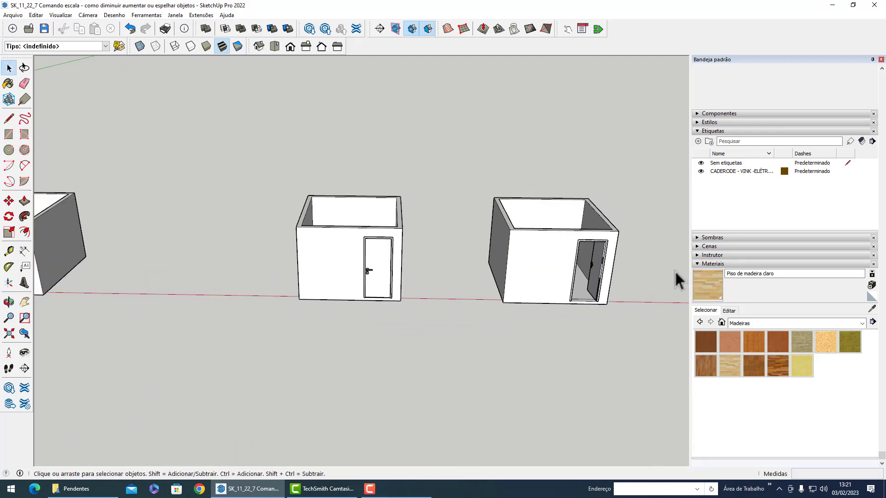
scroll(674, 270, down, 2)
scroll(485, 263, down, 2)
scroll(263, 251, up, 2)
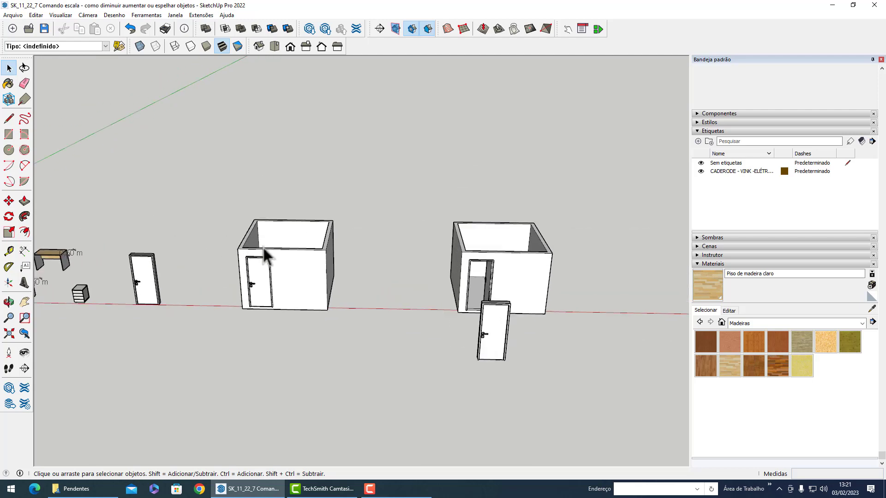
scroll(249, 286, up, 3)
scroll(257, 312, up, 2)
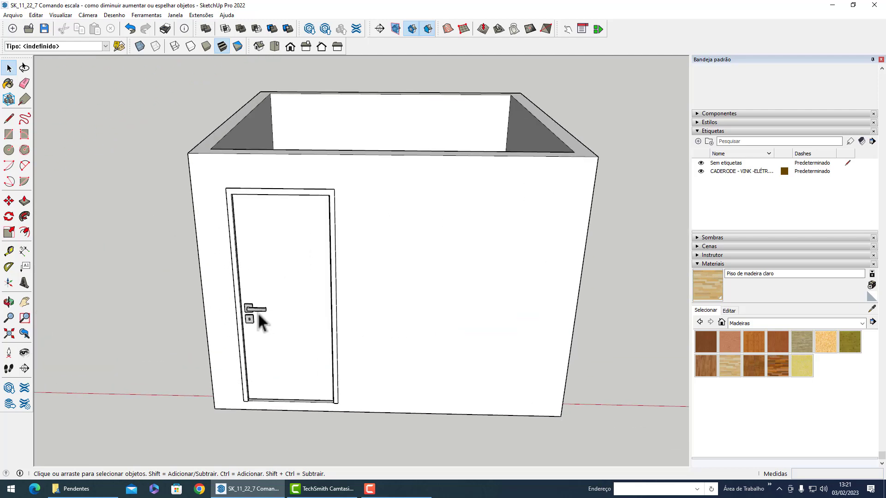
Select the door in the room wall, orbit around it, then deselect it
click(257, 312)
scroll(324, 258, down, 1)
scroll(250, 290, up, 3)
middle_drag(250, 290, 316, 277)
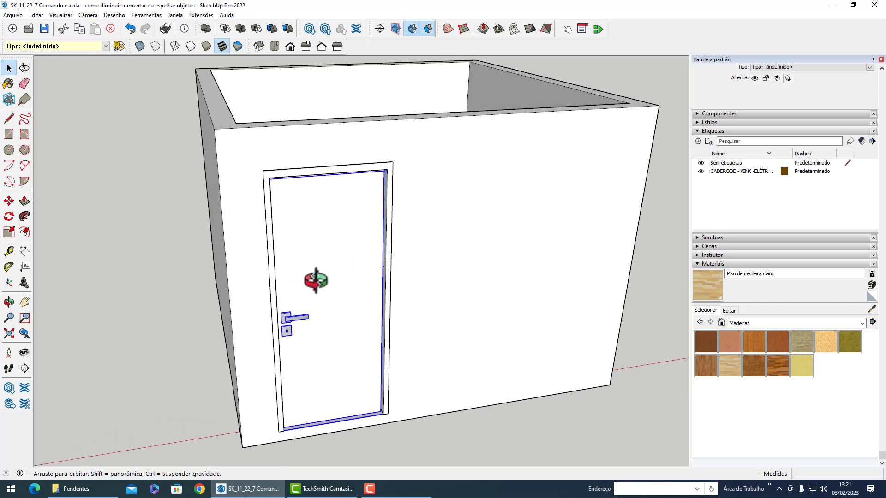
scroll(321, 273, up, 2)
scroll(439, 198, up, 2)
scroll(446, 191, up, 2)
click(355, 267)
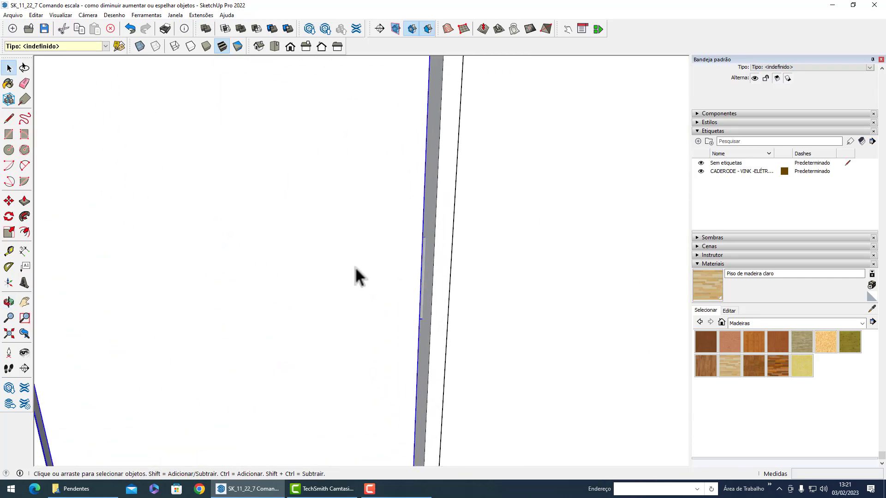
scroll(522, 379, down, 3)
scroll(420, 420, down, 2)
scroll(301, 339, down, 2)
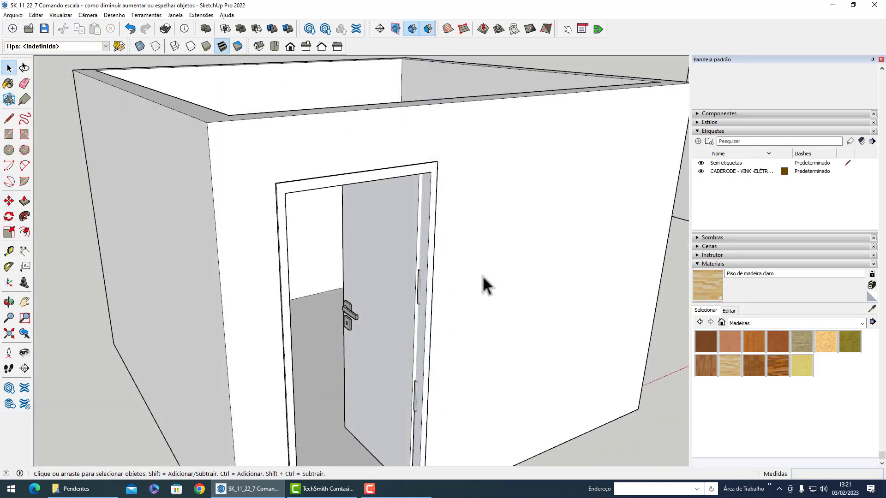
scroll(321, 266, down, 2)
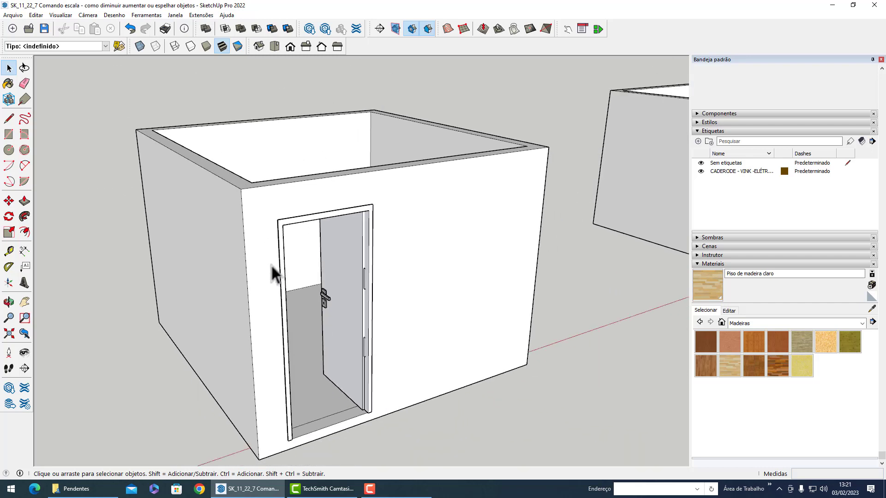
Undo the door mirroring and crossing-select the freestanding door from a top view
key(ctrl+z)
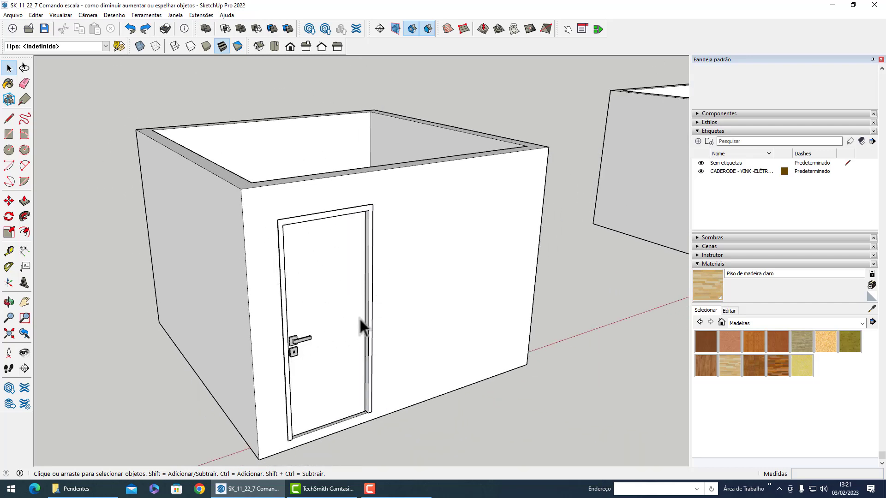
scroll(227, 241, down, 3)
scroll(201, 239, down, 3)
scroll(478, 250, up, 3)
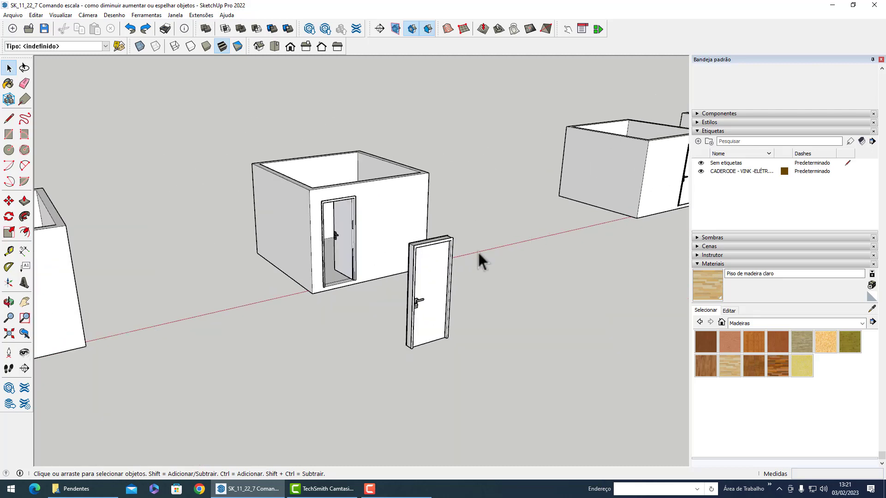
scroll(425, 253, up, 2)
mouse_move(425, 253)
middle_down()
mouse_move(364, 230)
mouse_move(254, 237)
middle_up()
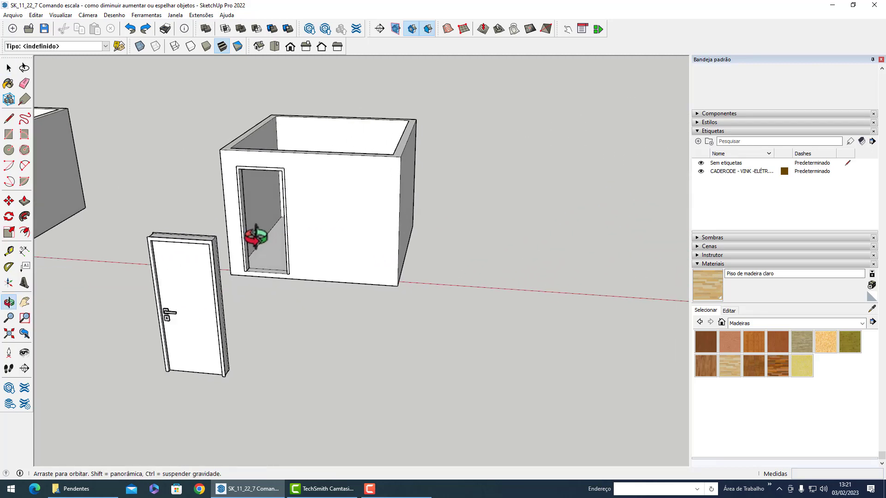
scroll(134, 332, up, 3)
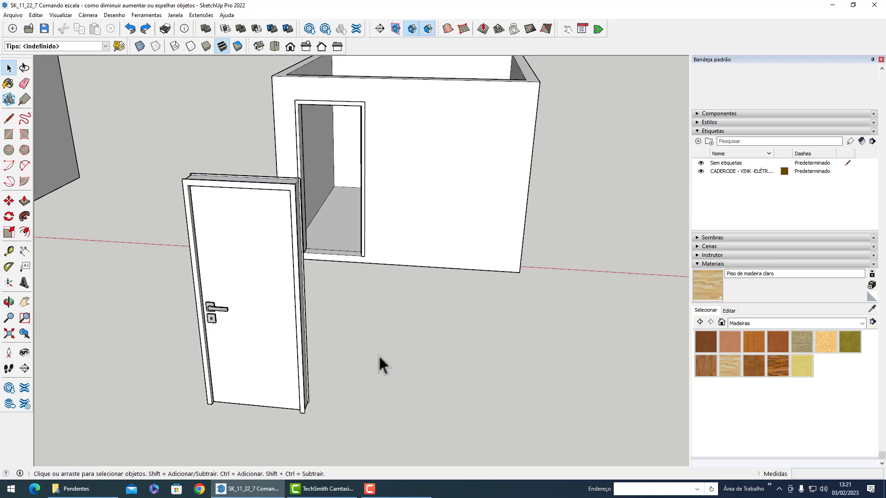
mouse_move(380, 362)
middle_down()
mouse_move(402, 145)
mouse_move(295, 162)
middle_up()
scroll(364, 153, down, 1)
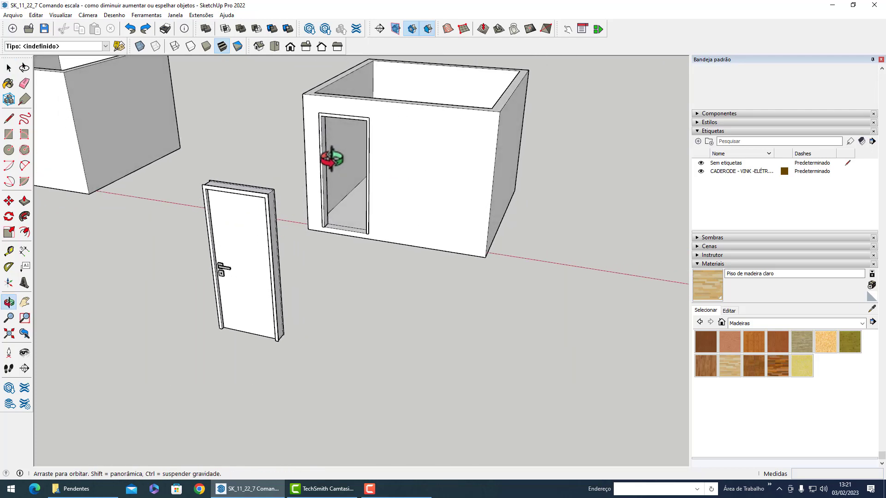
drag(286, 161, 167, 408)
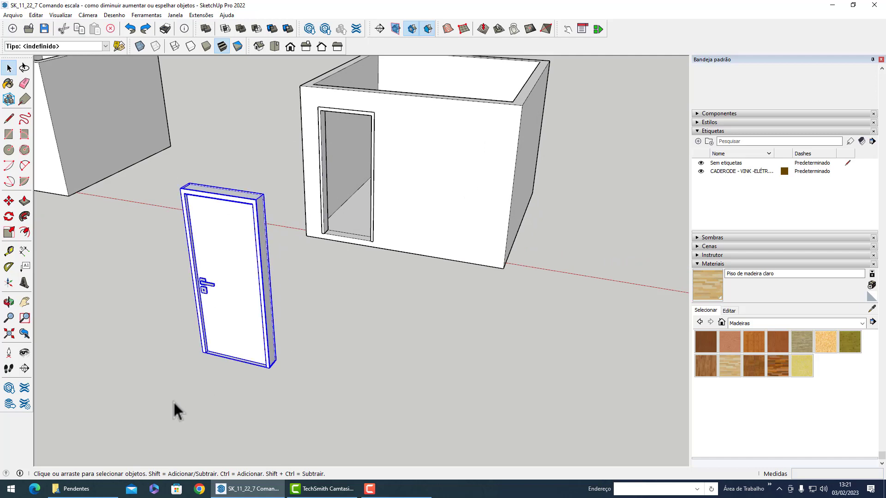
Mirror the freestanding door along the red axis at scale -1, then deselect it
click(10, 233)
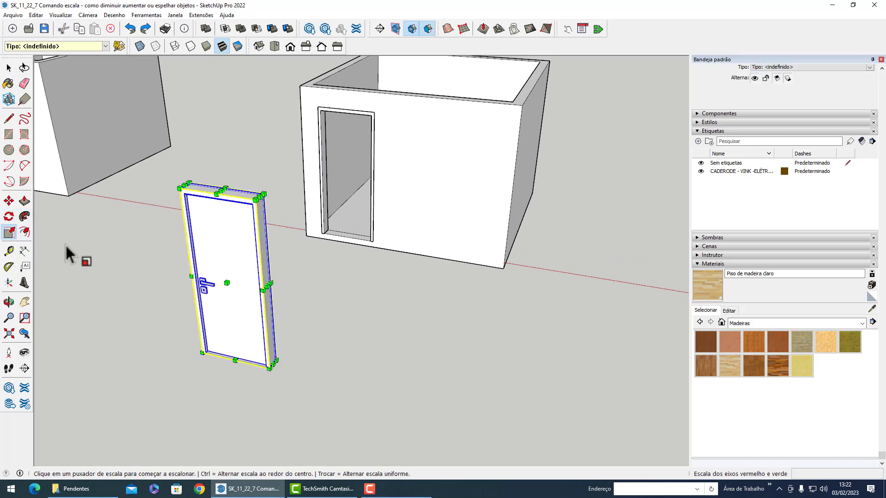
scroll(74, 246, up, 2)
scroll(260, 300, up, 1)
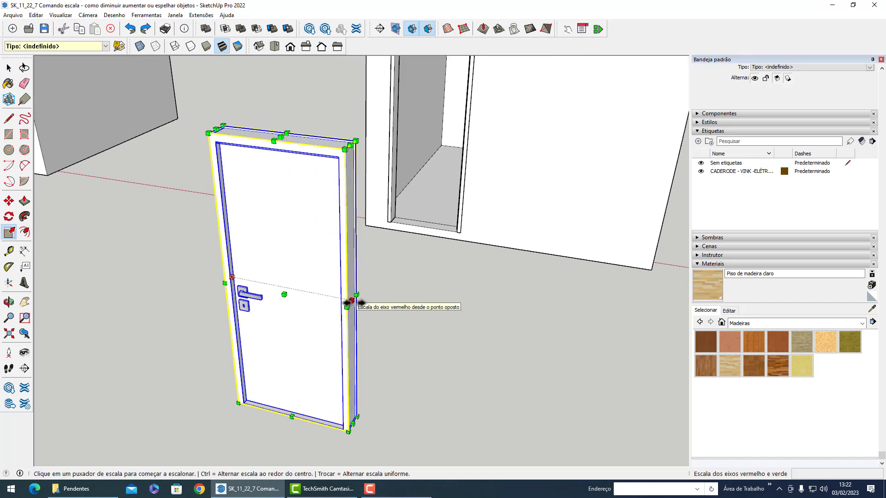
click(352, 301)
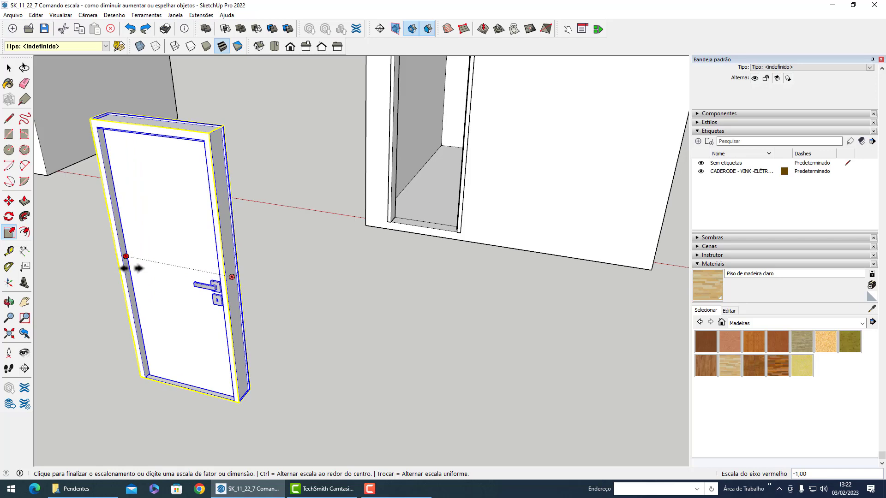
click(131, 268)
key(space)
click(316, 289)
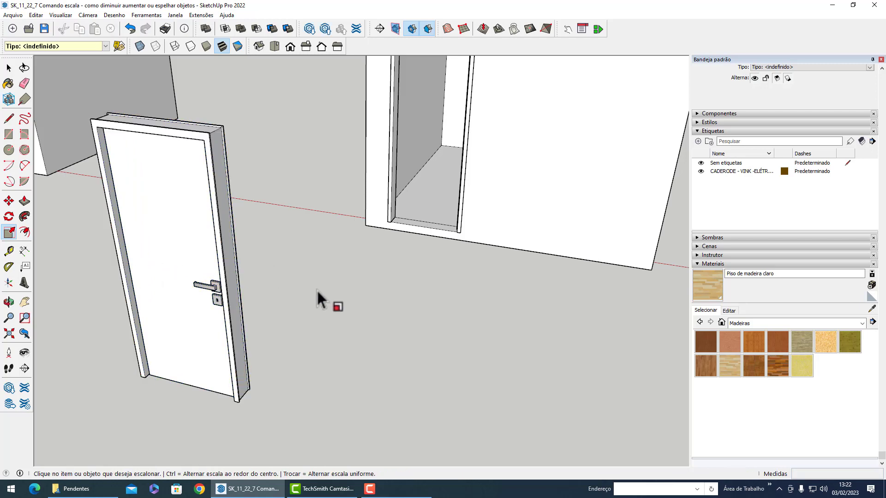
mouse_move(317, 289)
middle_down()
mouse_move(465, 292)
mouse_move(372, 305)
mouse_move(368, 282)
mouse_move(370, 314)
middle_up()
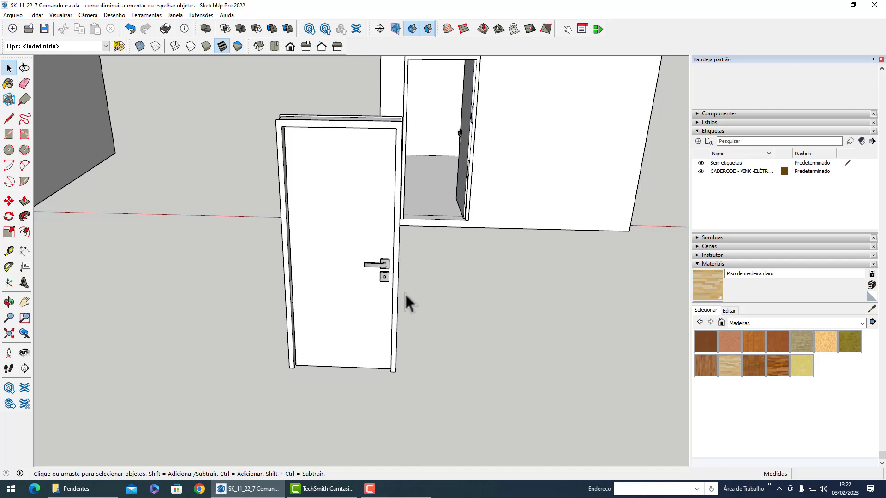
Reselect the freestanding door for scaling and orbit to reach its top grip
click(334, 160)
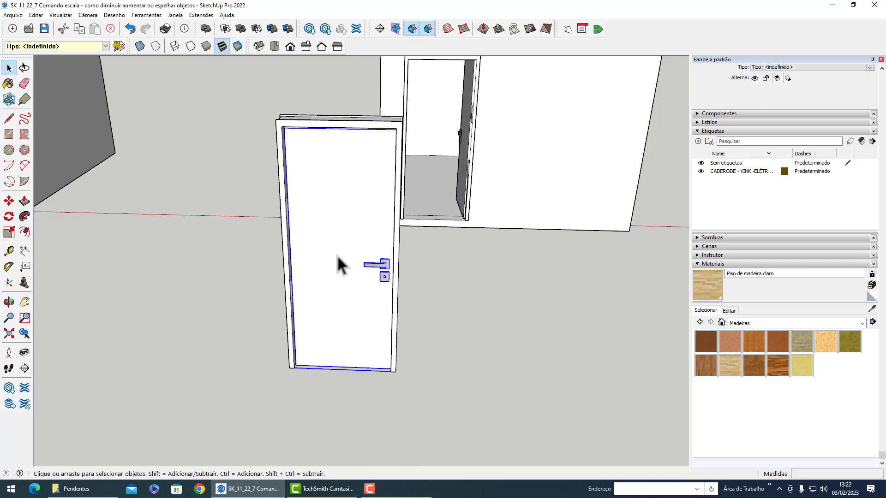
mouse_move(469, 214)
middle_down()
mouse_move(451, 237)
mouse_move(457, 220)
mouse_move(422, 230)
mouse_move(388, 193)
middle_up()
drag(261, 392, 257, 392)
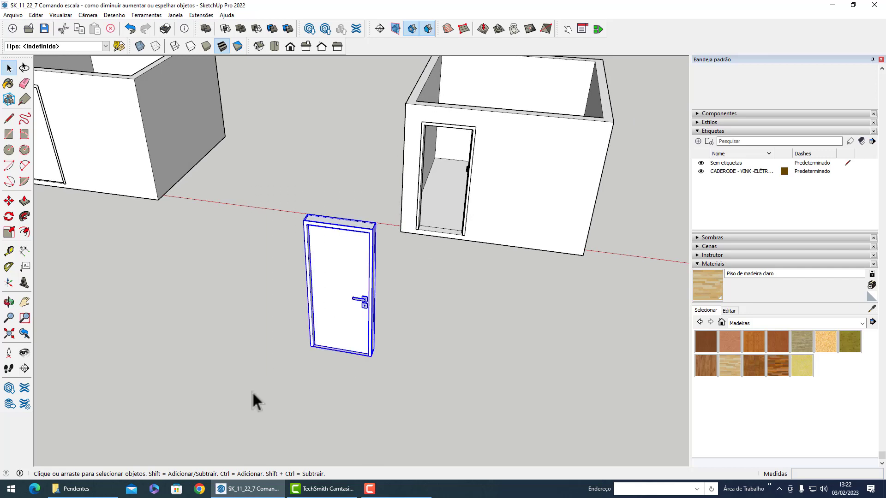
click(9, 233)
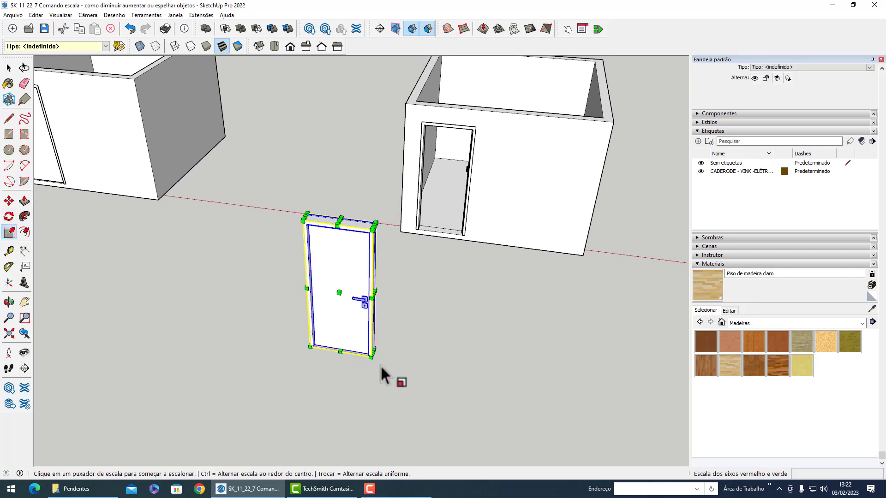
scroll(376, 366, up, 2)
scroll(355, 364, up, 3)
scroll(360, 295, down, 2)
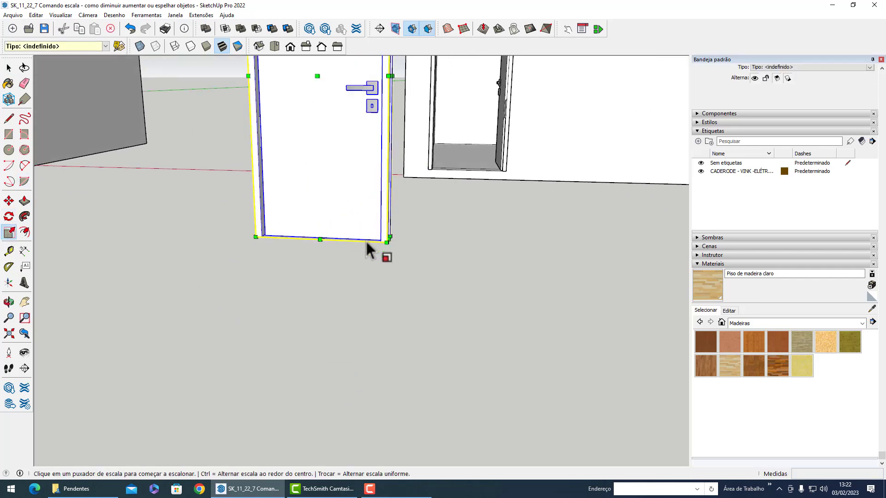
mouse_move(368, 242)
middle_down()
mouse_move(376, 154)
mouse_move(382, 214)
middle_up()
scroll(413, 318, down, 2)
middle_drag(412, 318, 421, 154)
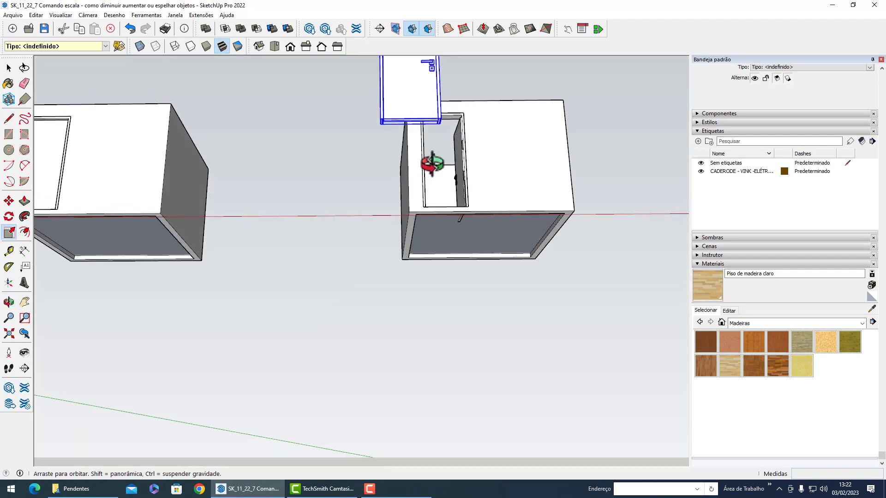
scroll(397, 134, up, 2)
scroll(397, 131, up, 2)
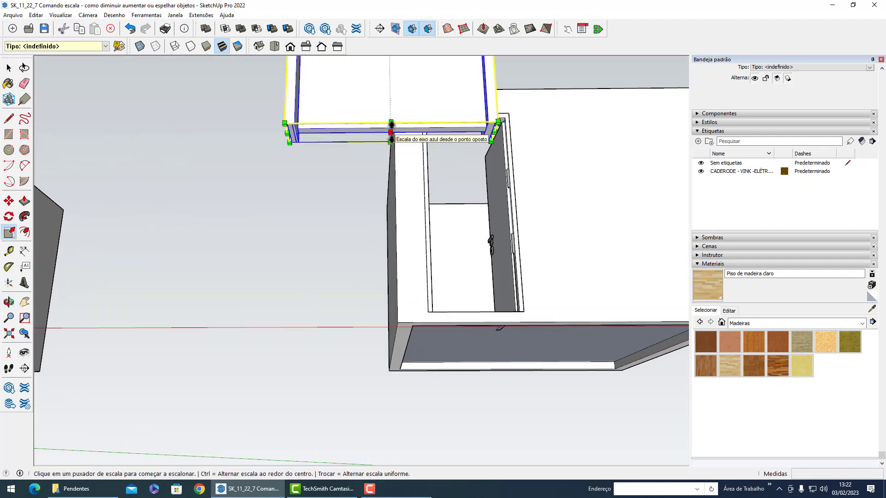
Flip the door along the blue axis by entering -1 at its top grip
click(390, 134)
scroll(397, 136, down, 2)
scroll(396, 139, down, 2)
middle_drag(402, 139, 350, 326)
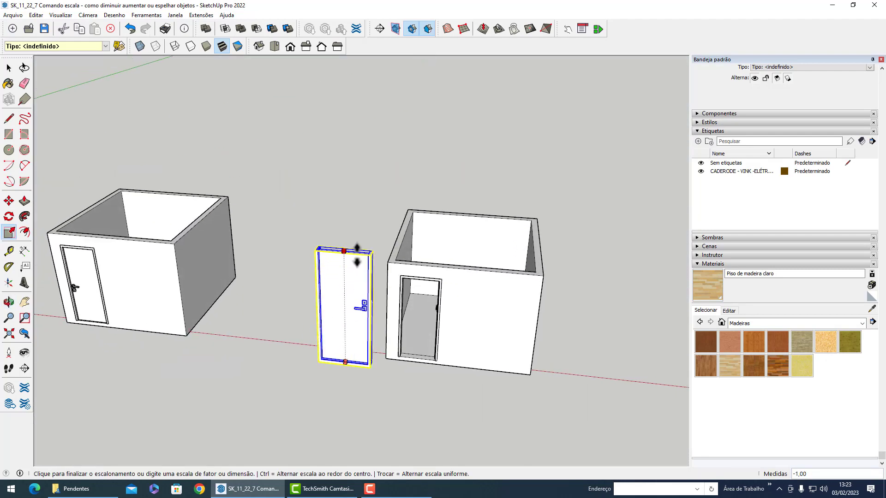
text(-1)
key(Return)
Deselect the door, orbit so the room sits behind it, and undo the blue-axis flip
key(space)
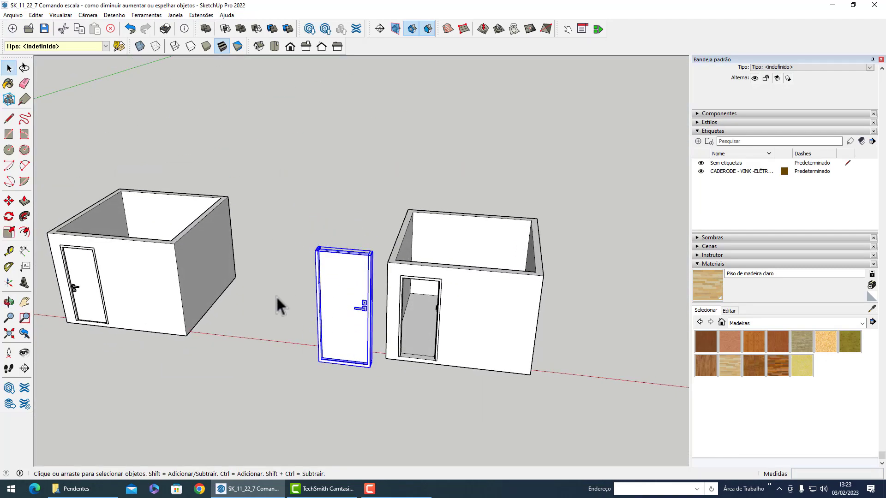
scroll(406, 310, up, 2)
scroll(366, 250, up, 2)
click(369, 252)
scroll(320, 277, up, 3)
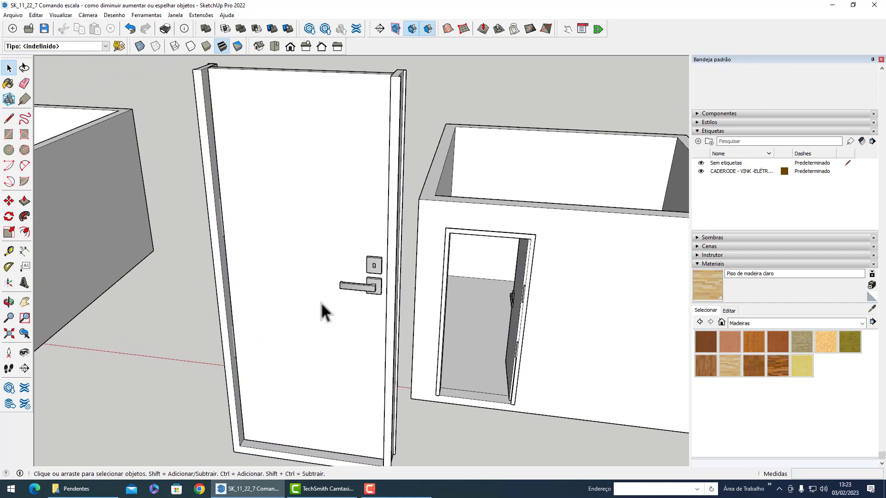
mouse_move(321, 305)
middle_down()
mouse_move(386, 257)
mouse_move(405, 262)
middle_up()
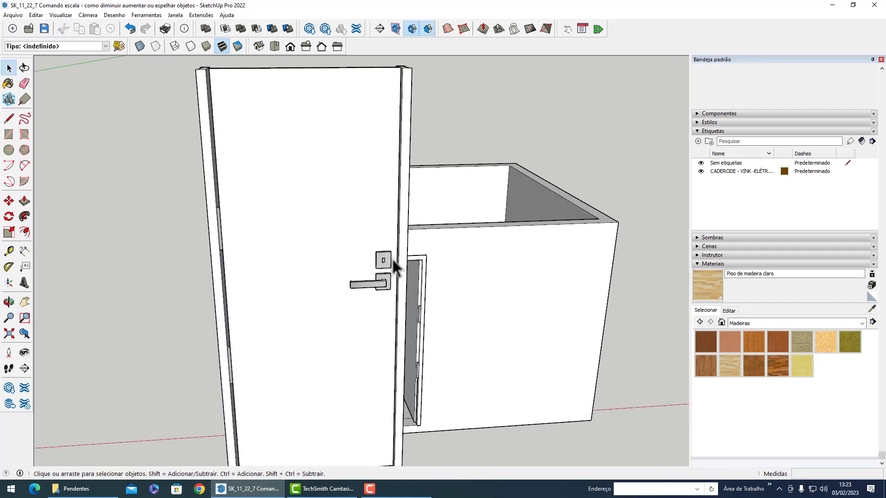
key(ctrl+z)
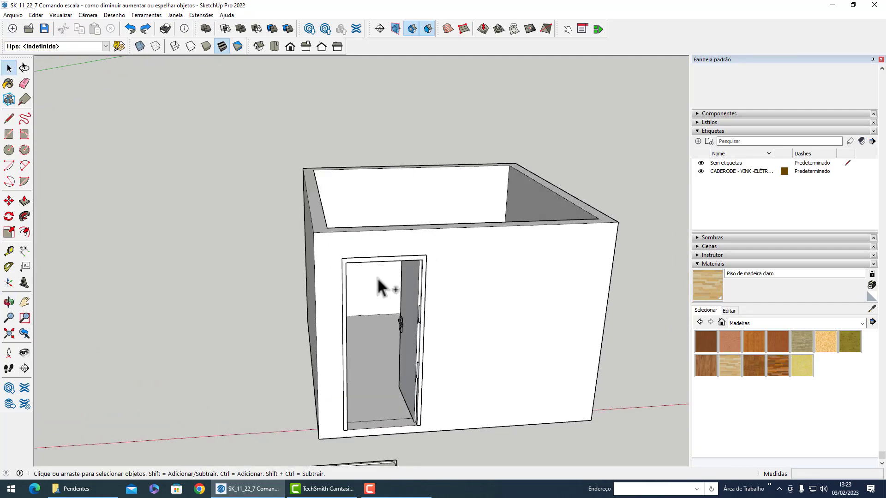
scroll(369, 286, down, 3)
scroll(348, 300, down, 3)
scroll(326, 392, up, 2)
scroll(329, 397, up, 3)
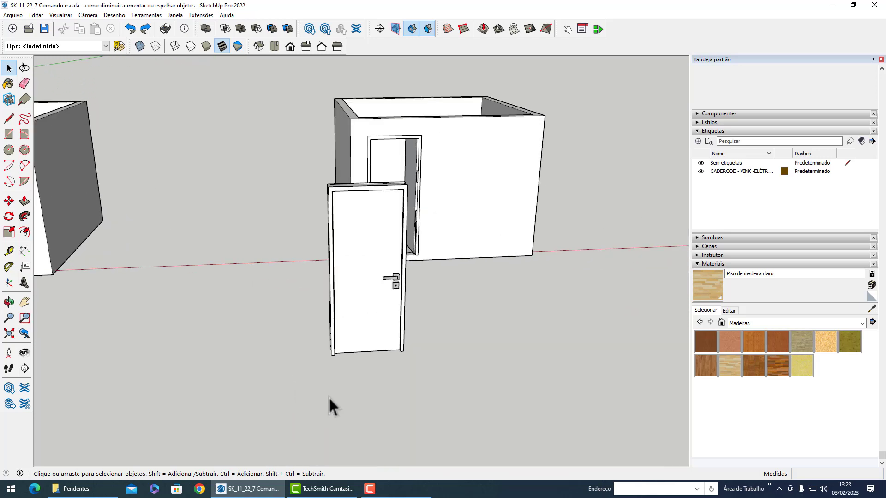